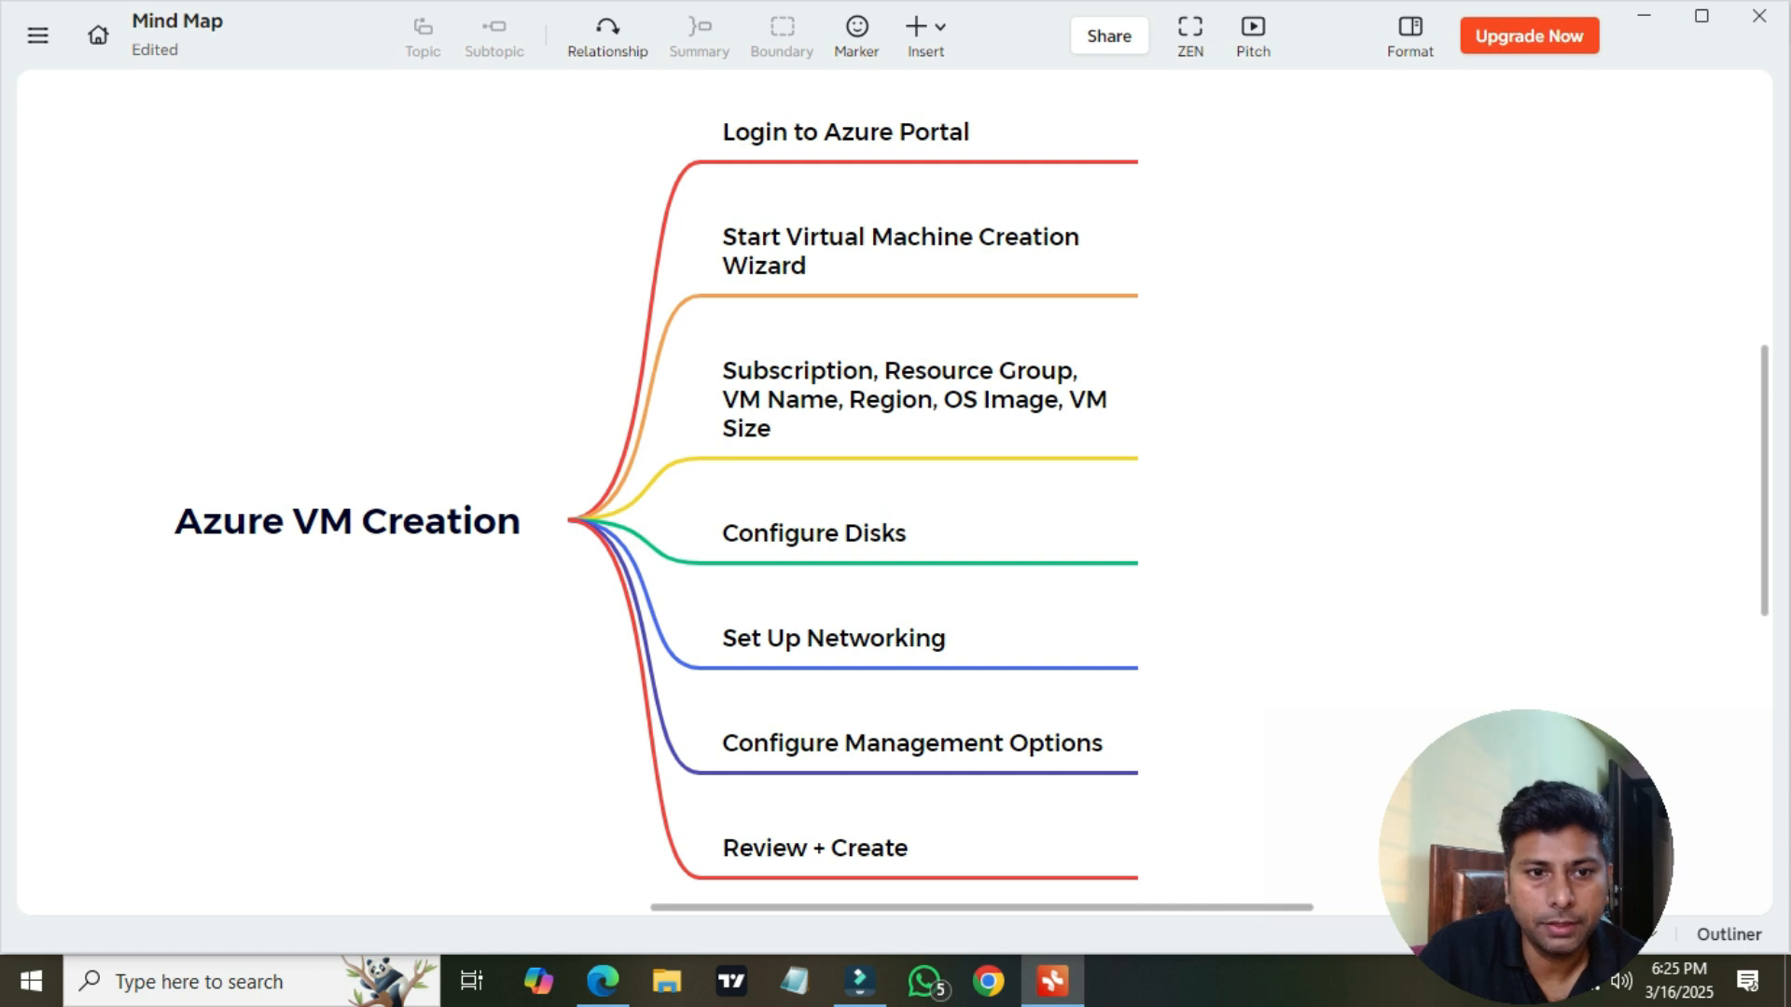
Switch to the browser's Azure portal and start creating a new Azure virtual machine from Virtual machines
key("alt+Tab")
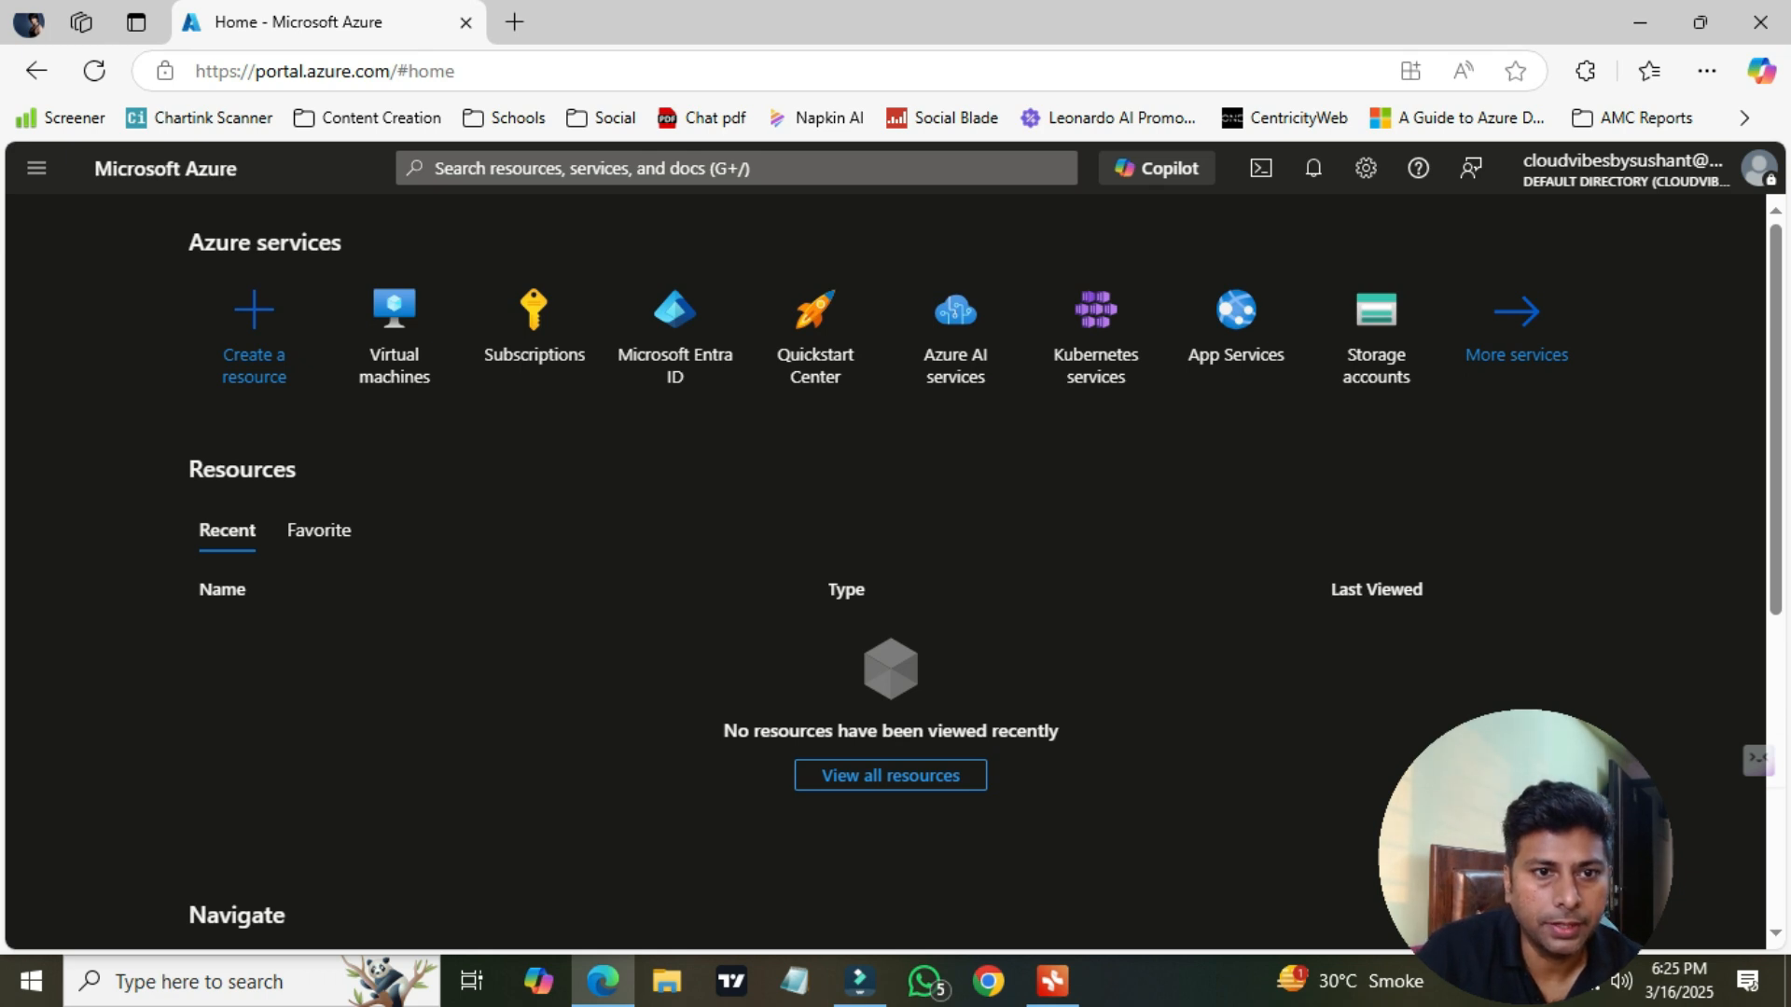
left_click(394, 336)
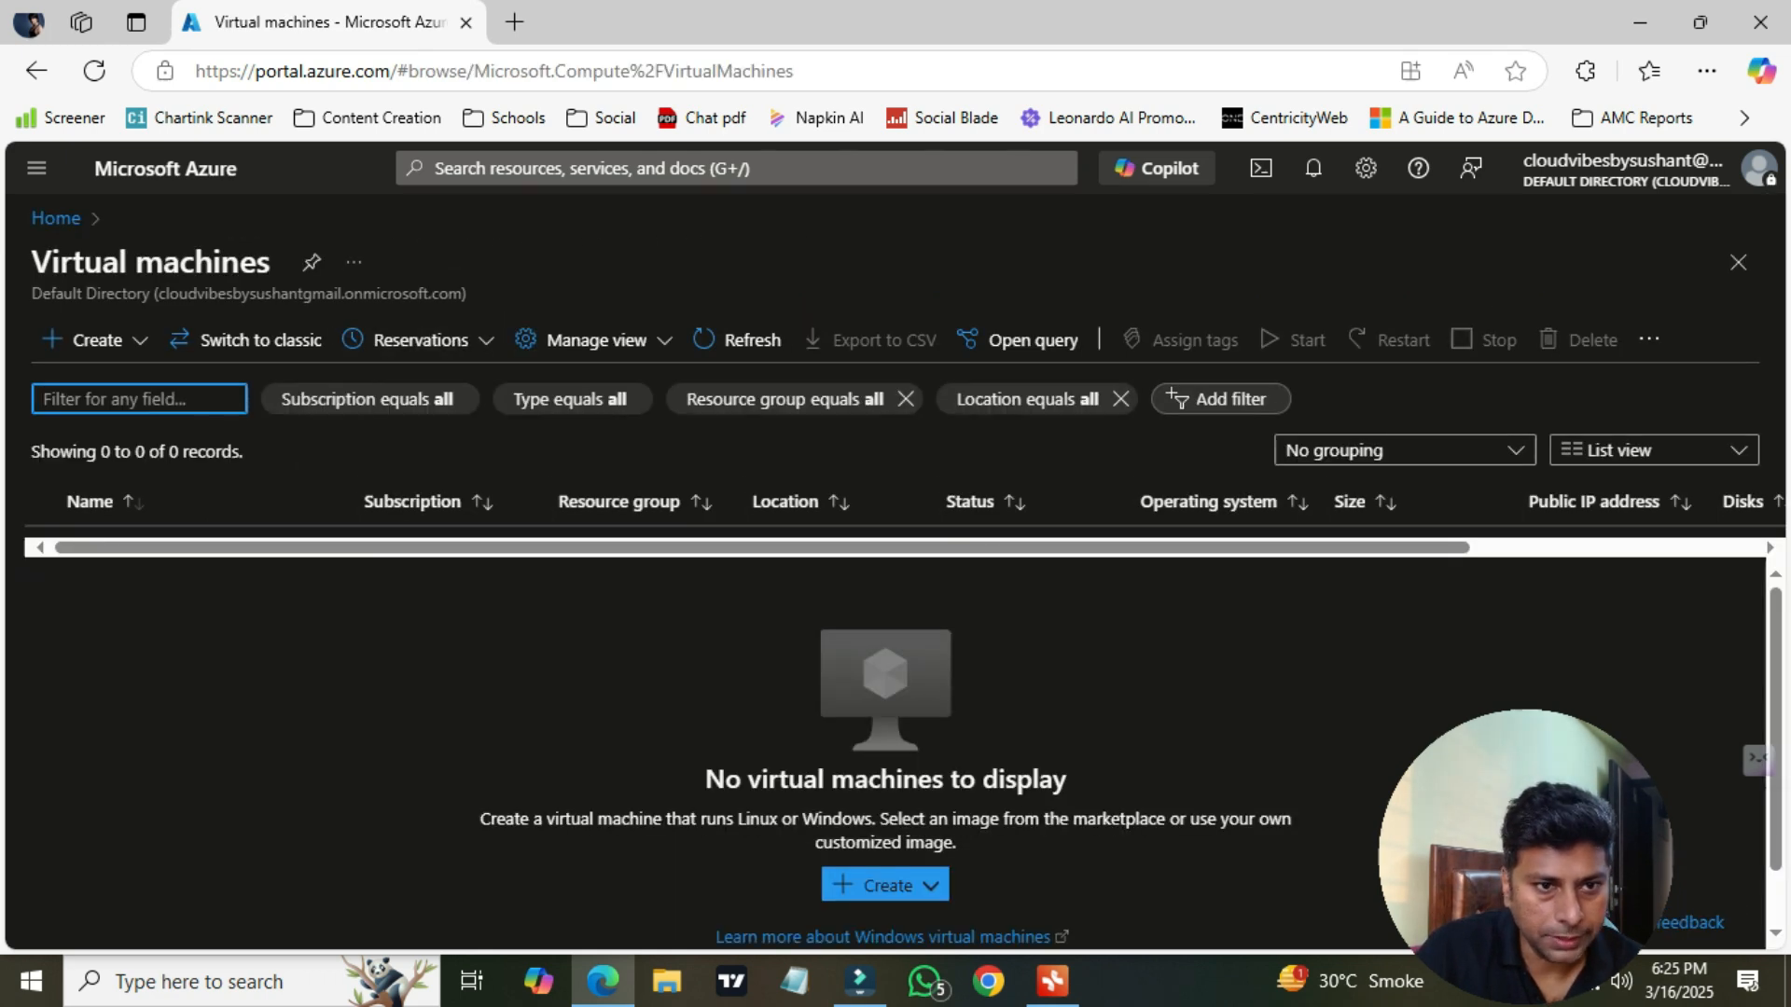
left_click(96, 341)
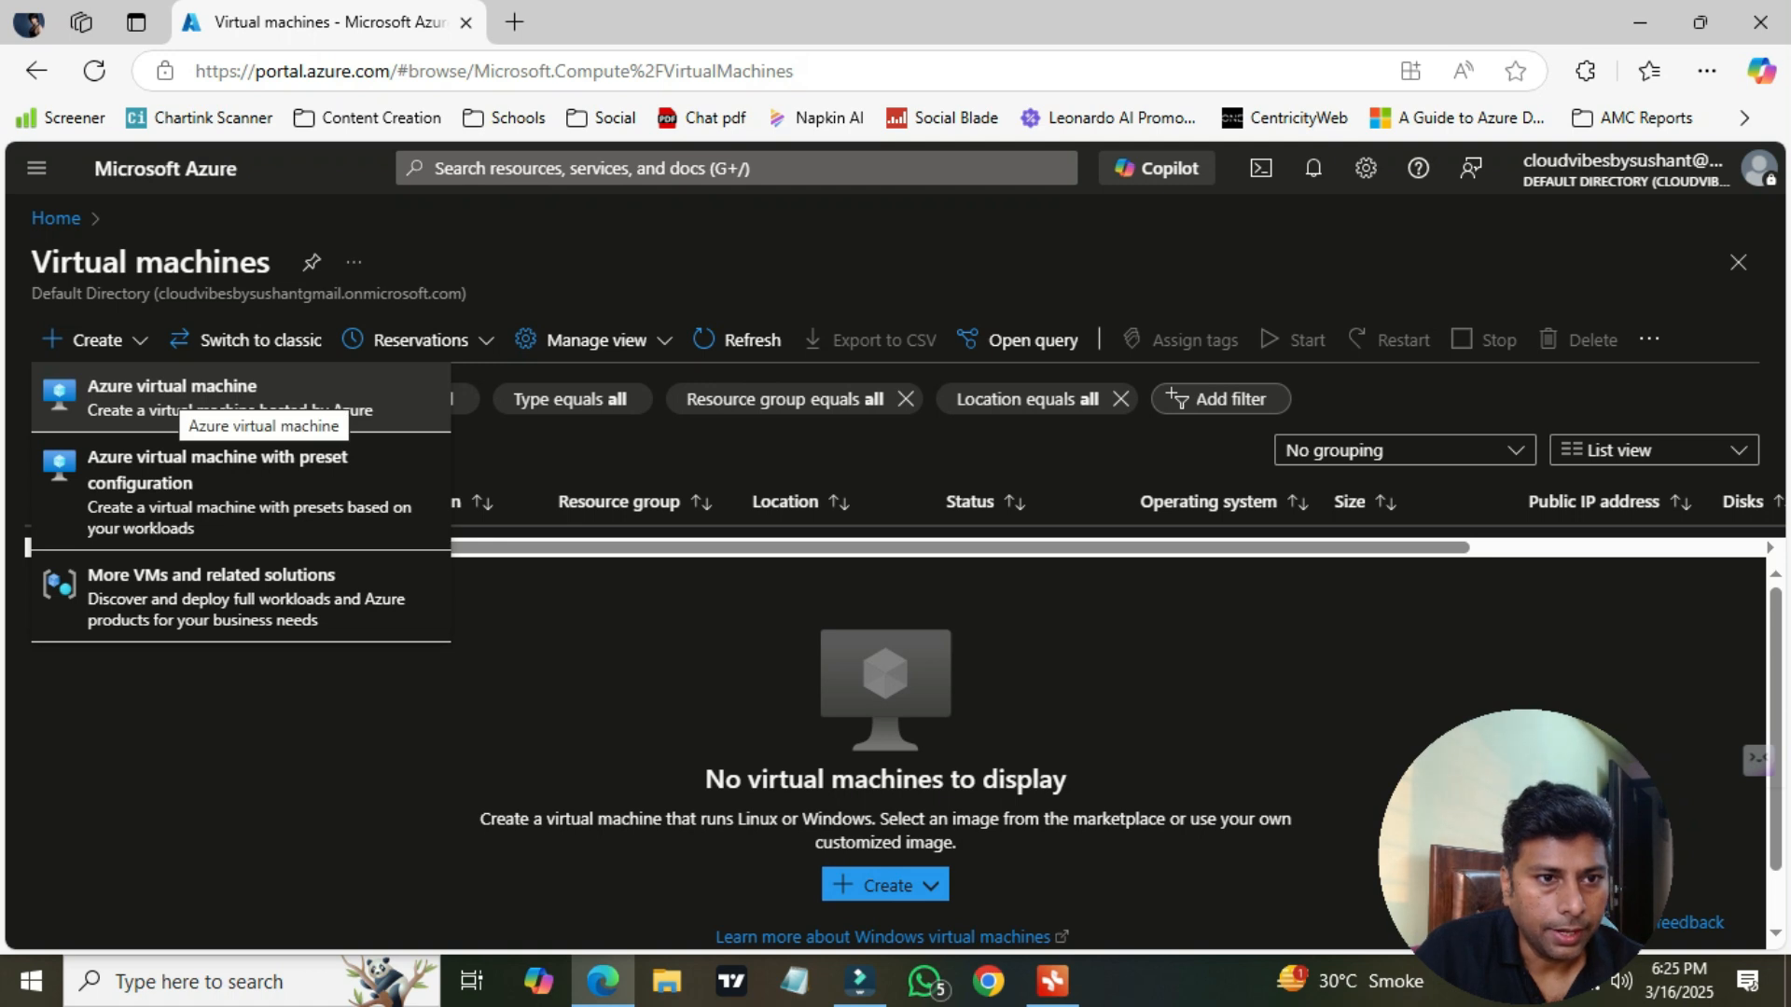
left_click(224, 399)
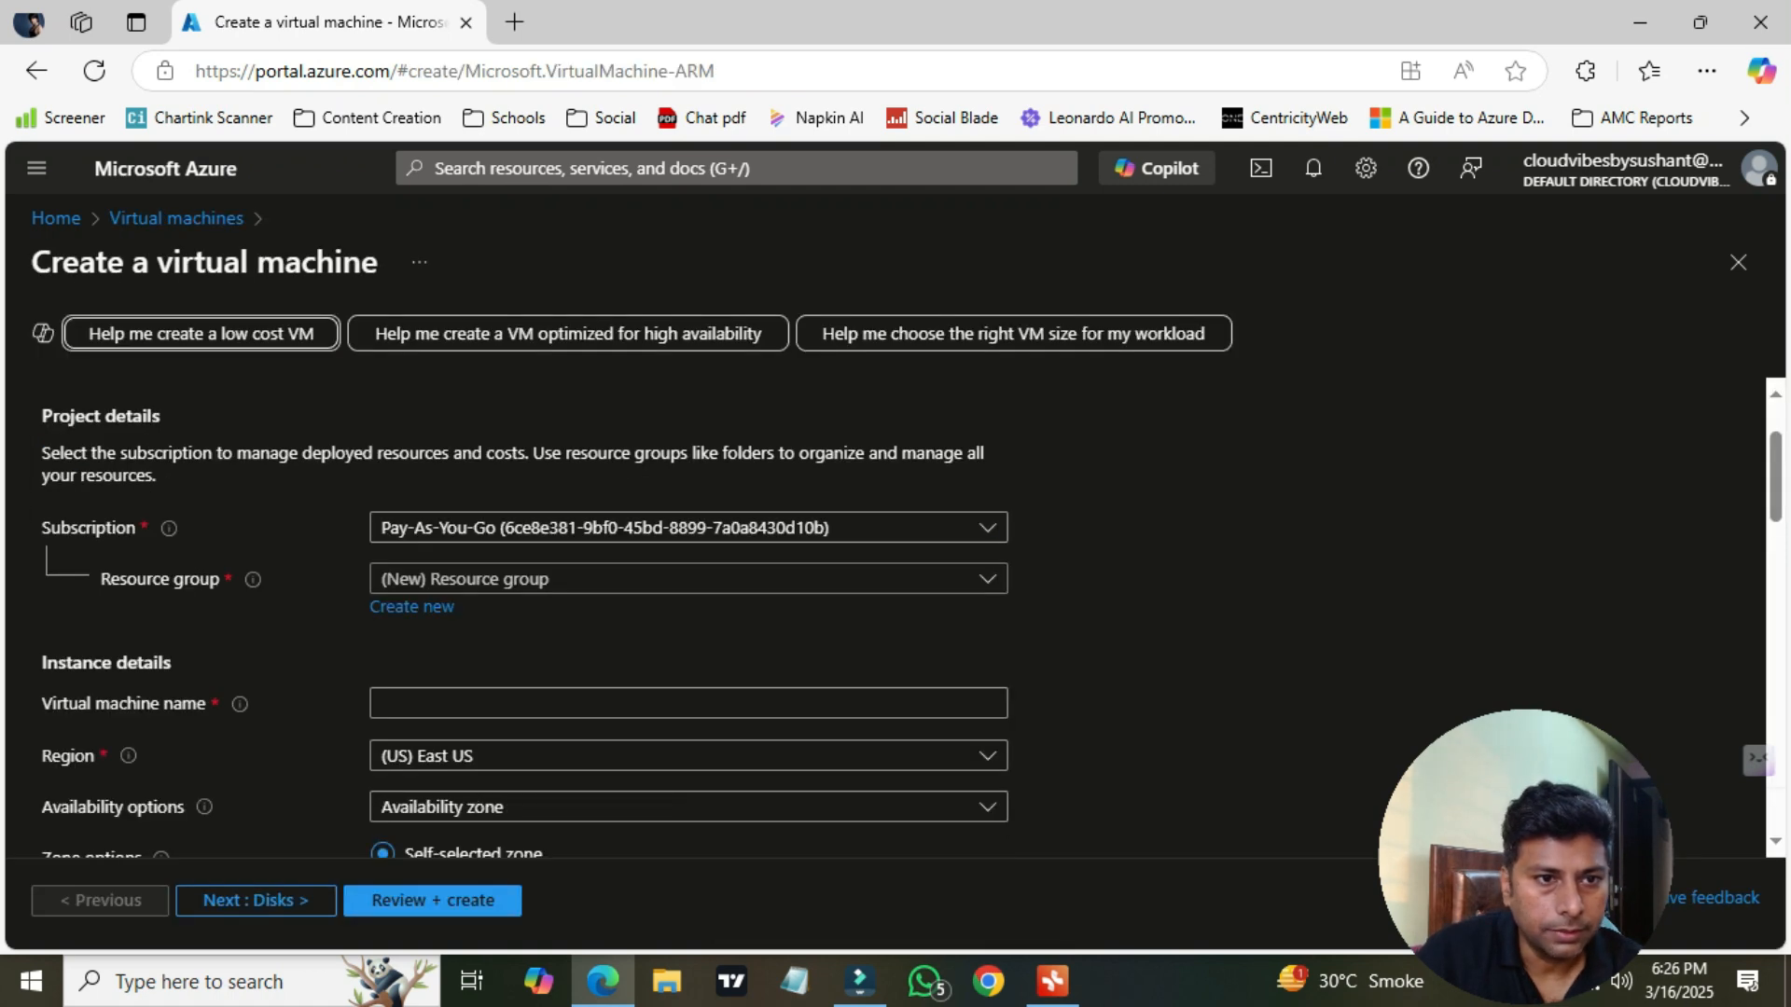
Keep the Pay-As-You-Go subscription and create a new resource group named Test123
scroll(689, 528, "up", 1)
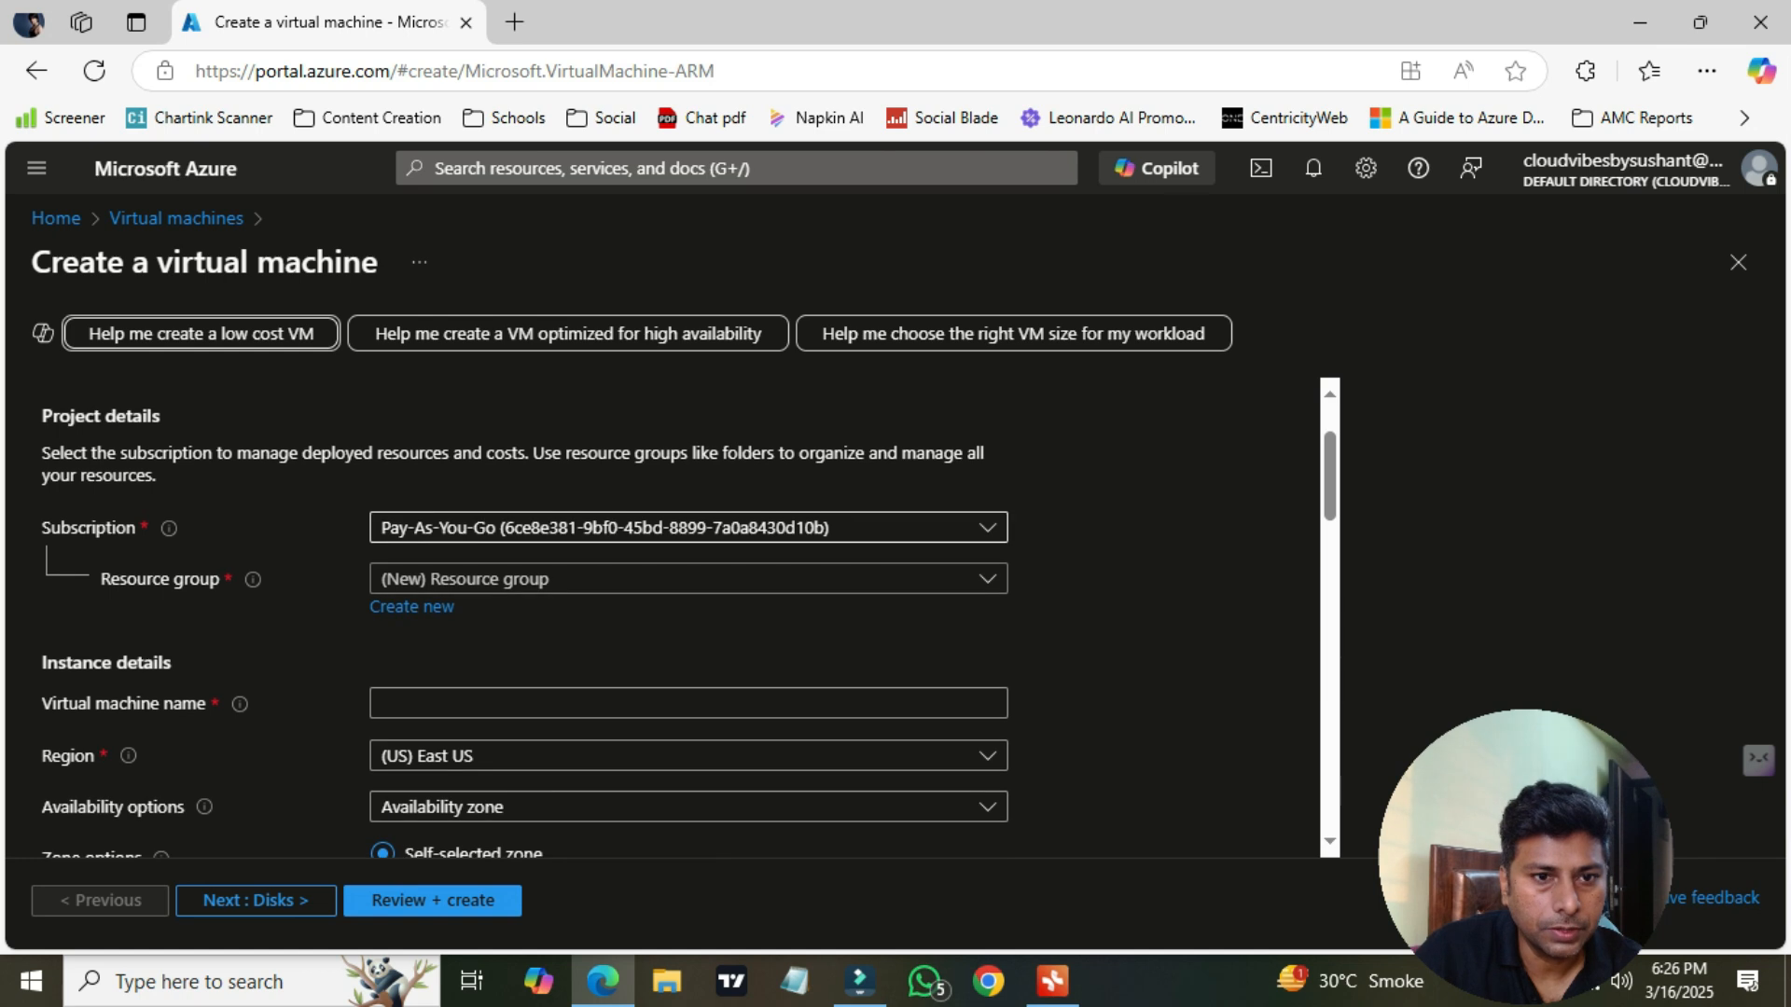
left_click(689, 528)
left_click(604, 618)
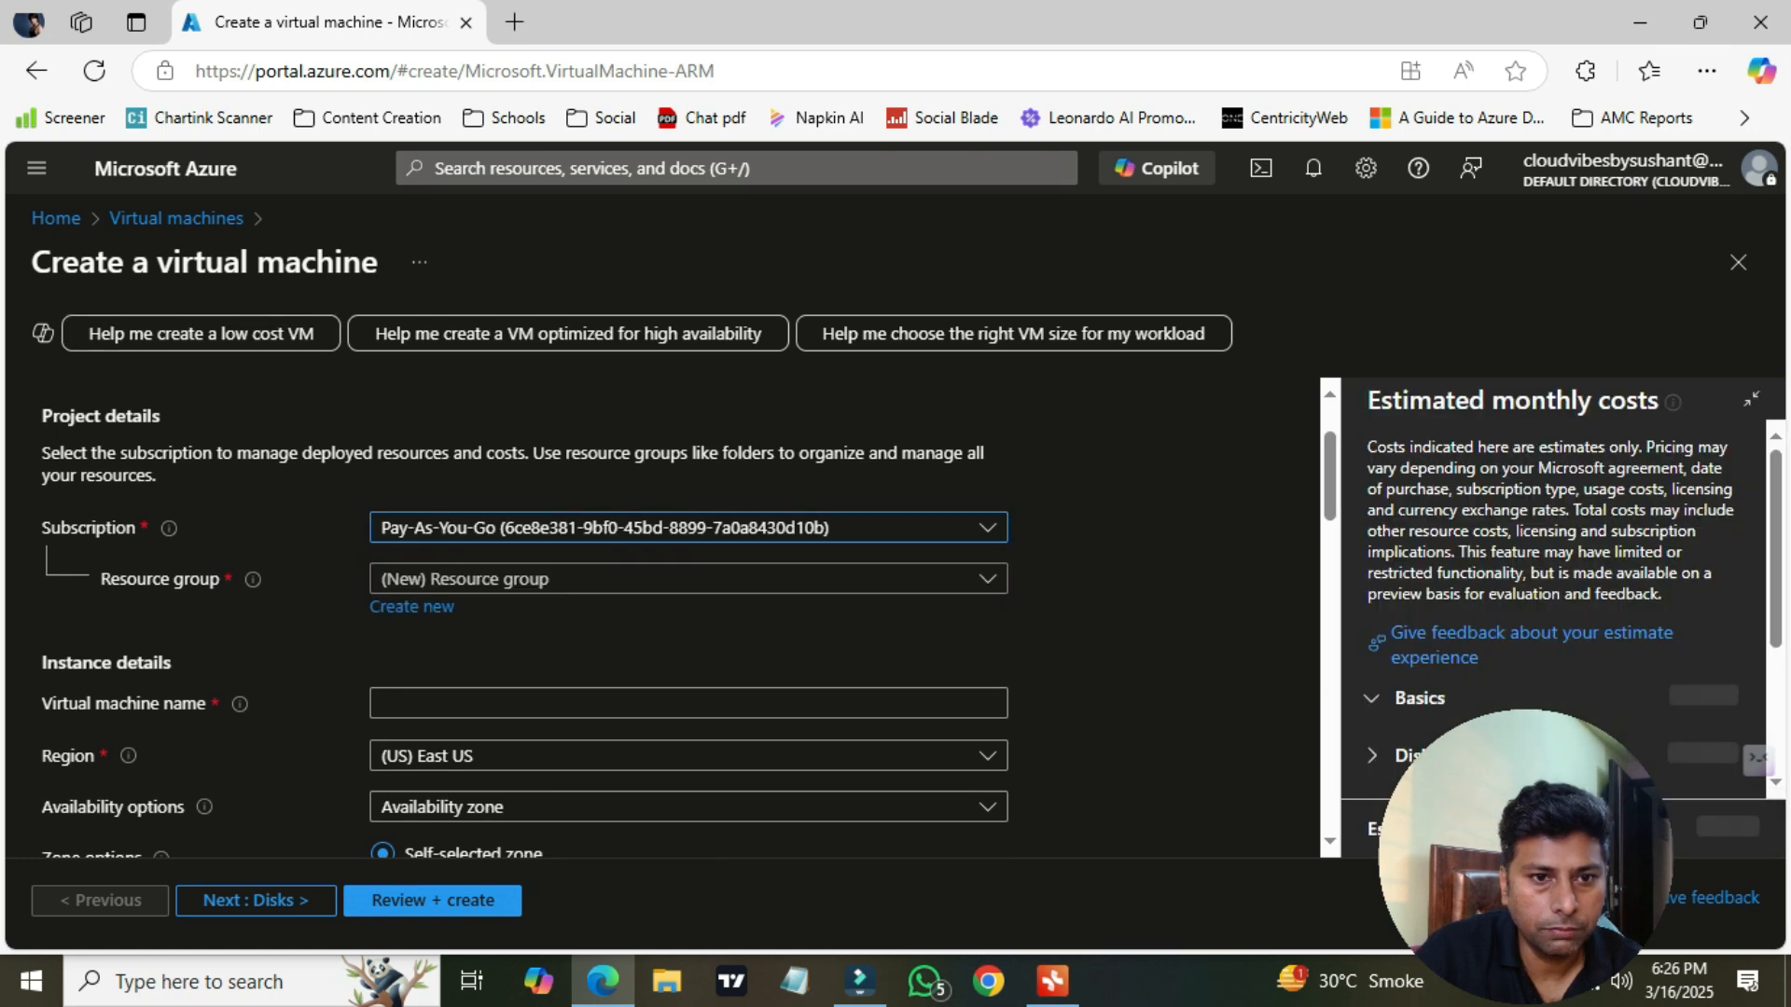
scroll(688, 559, "down", 1)
left_click(411, 476)
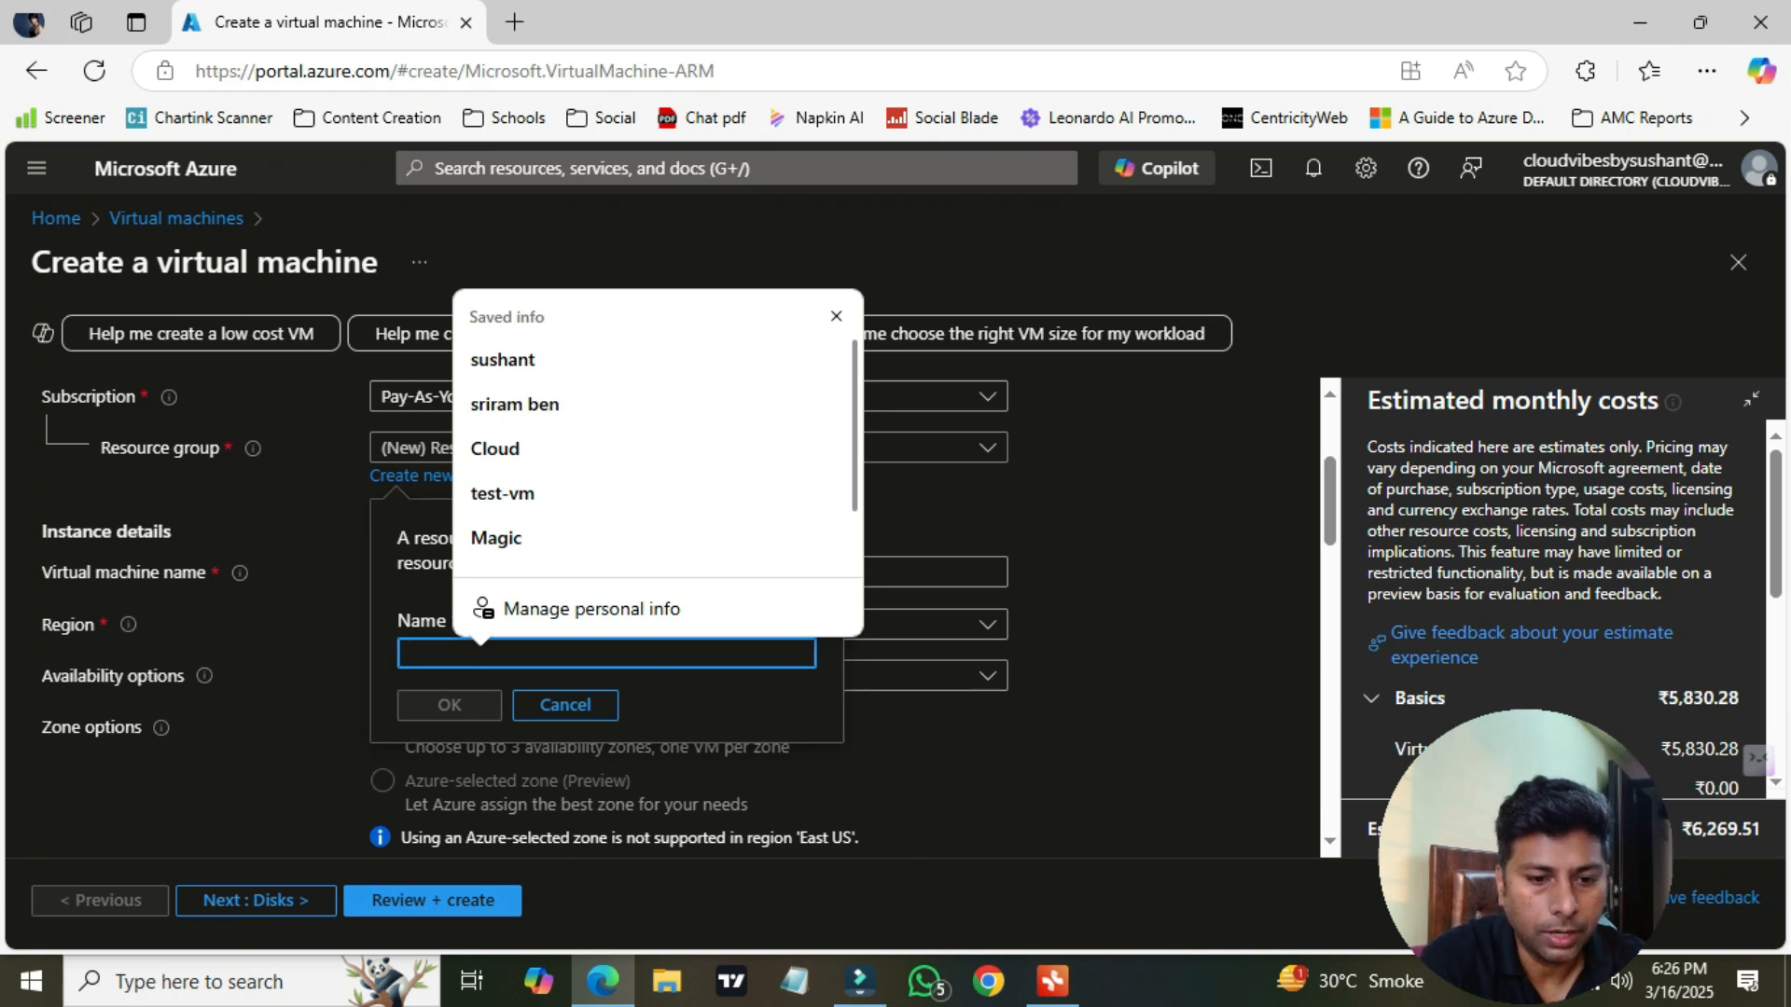
type("Test-")
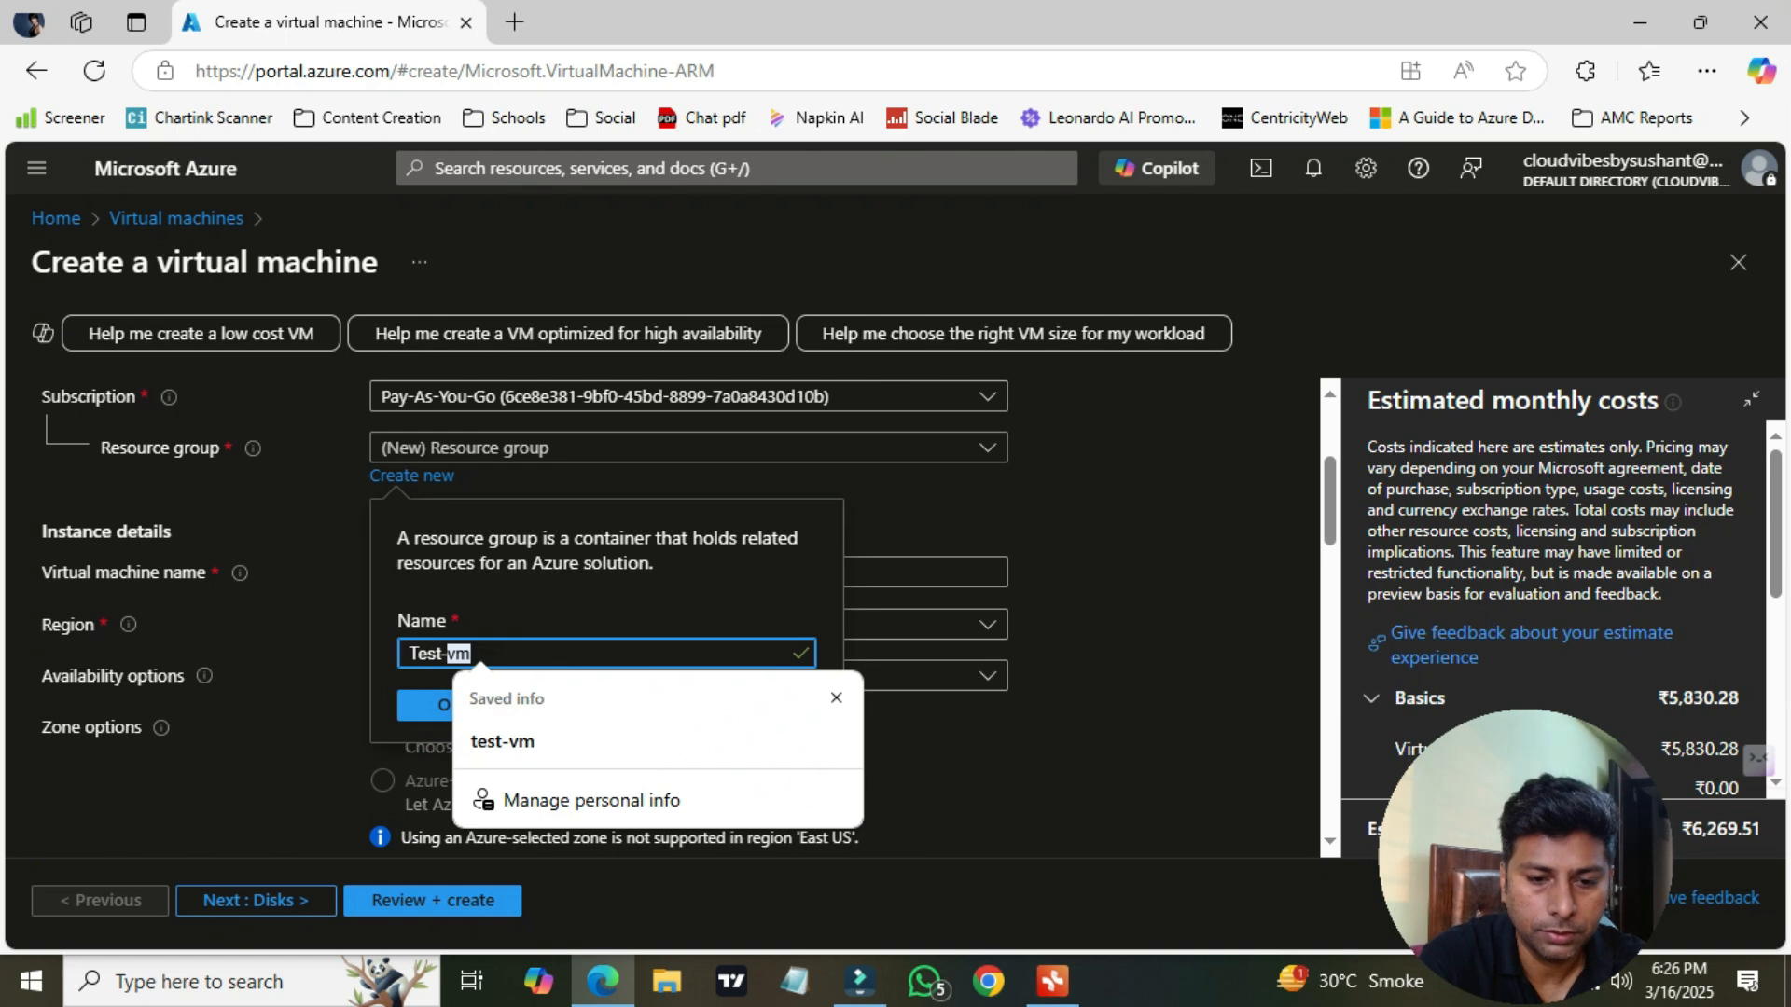
key("BackSpace")
key("BackSpace")
type("123")
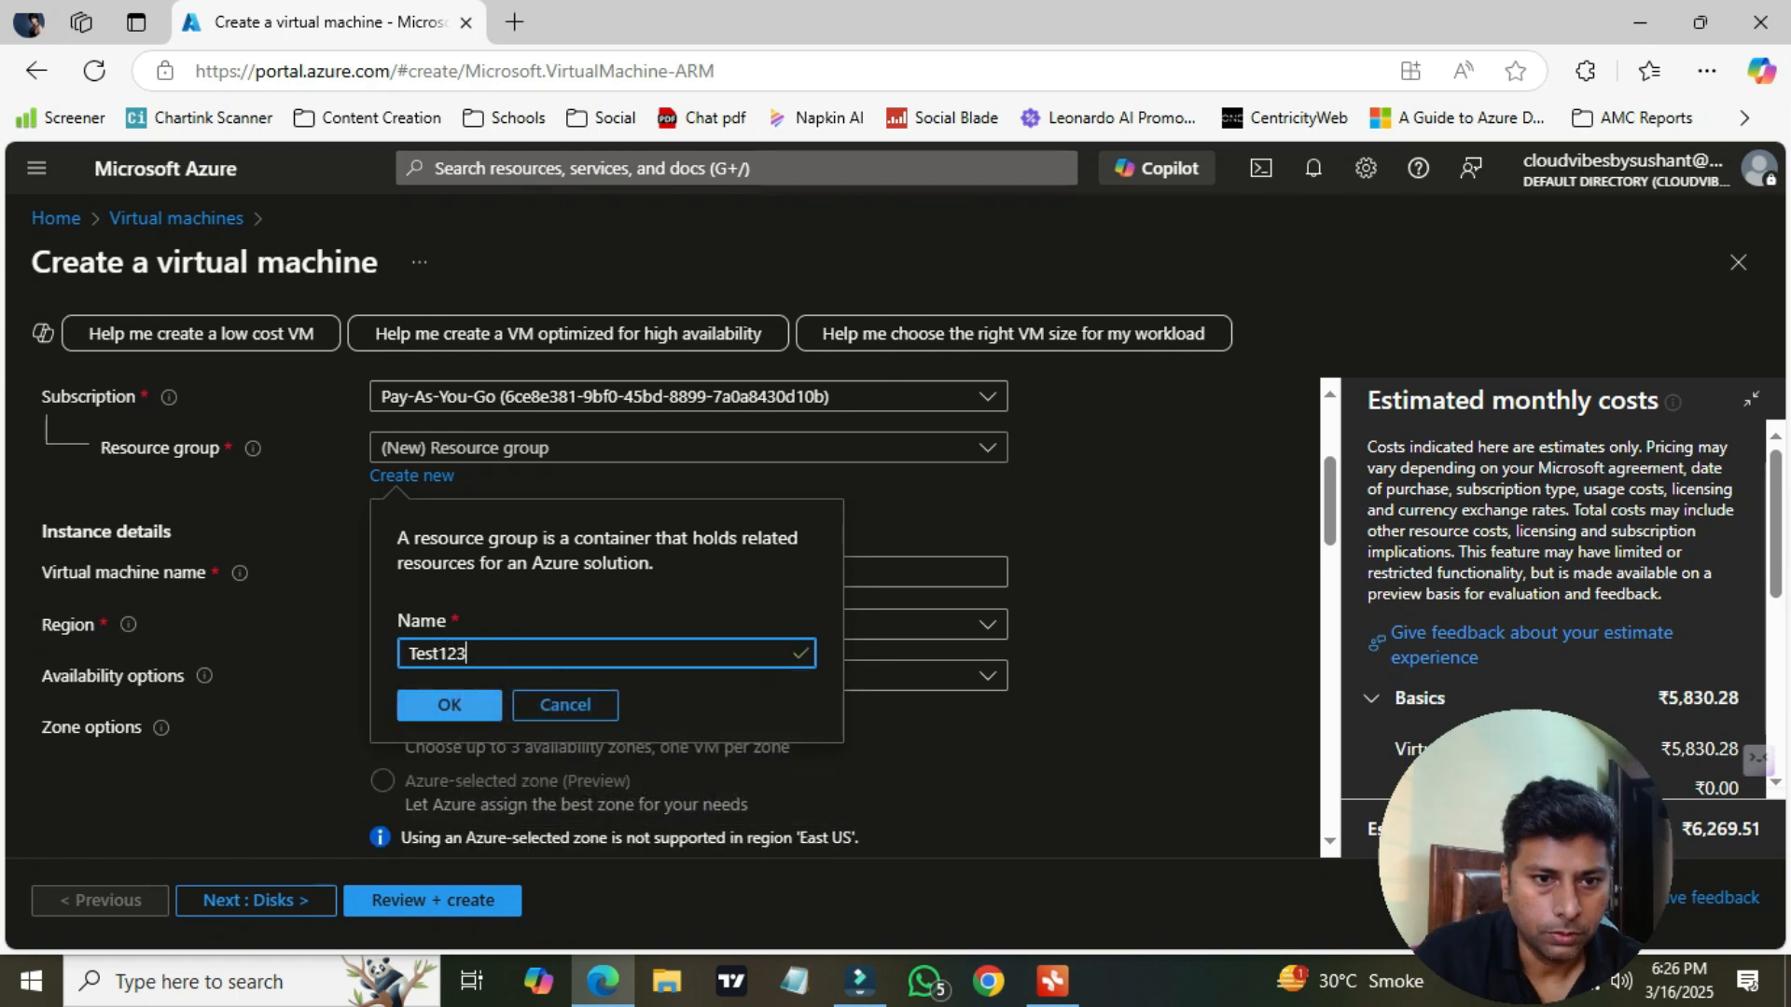
left_click(450, 705)
Name the virtual machine testvm and set availability options to No infrastructure redundancy required
scroll(449, 705, "down", 1)
left_click(522, 441)
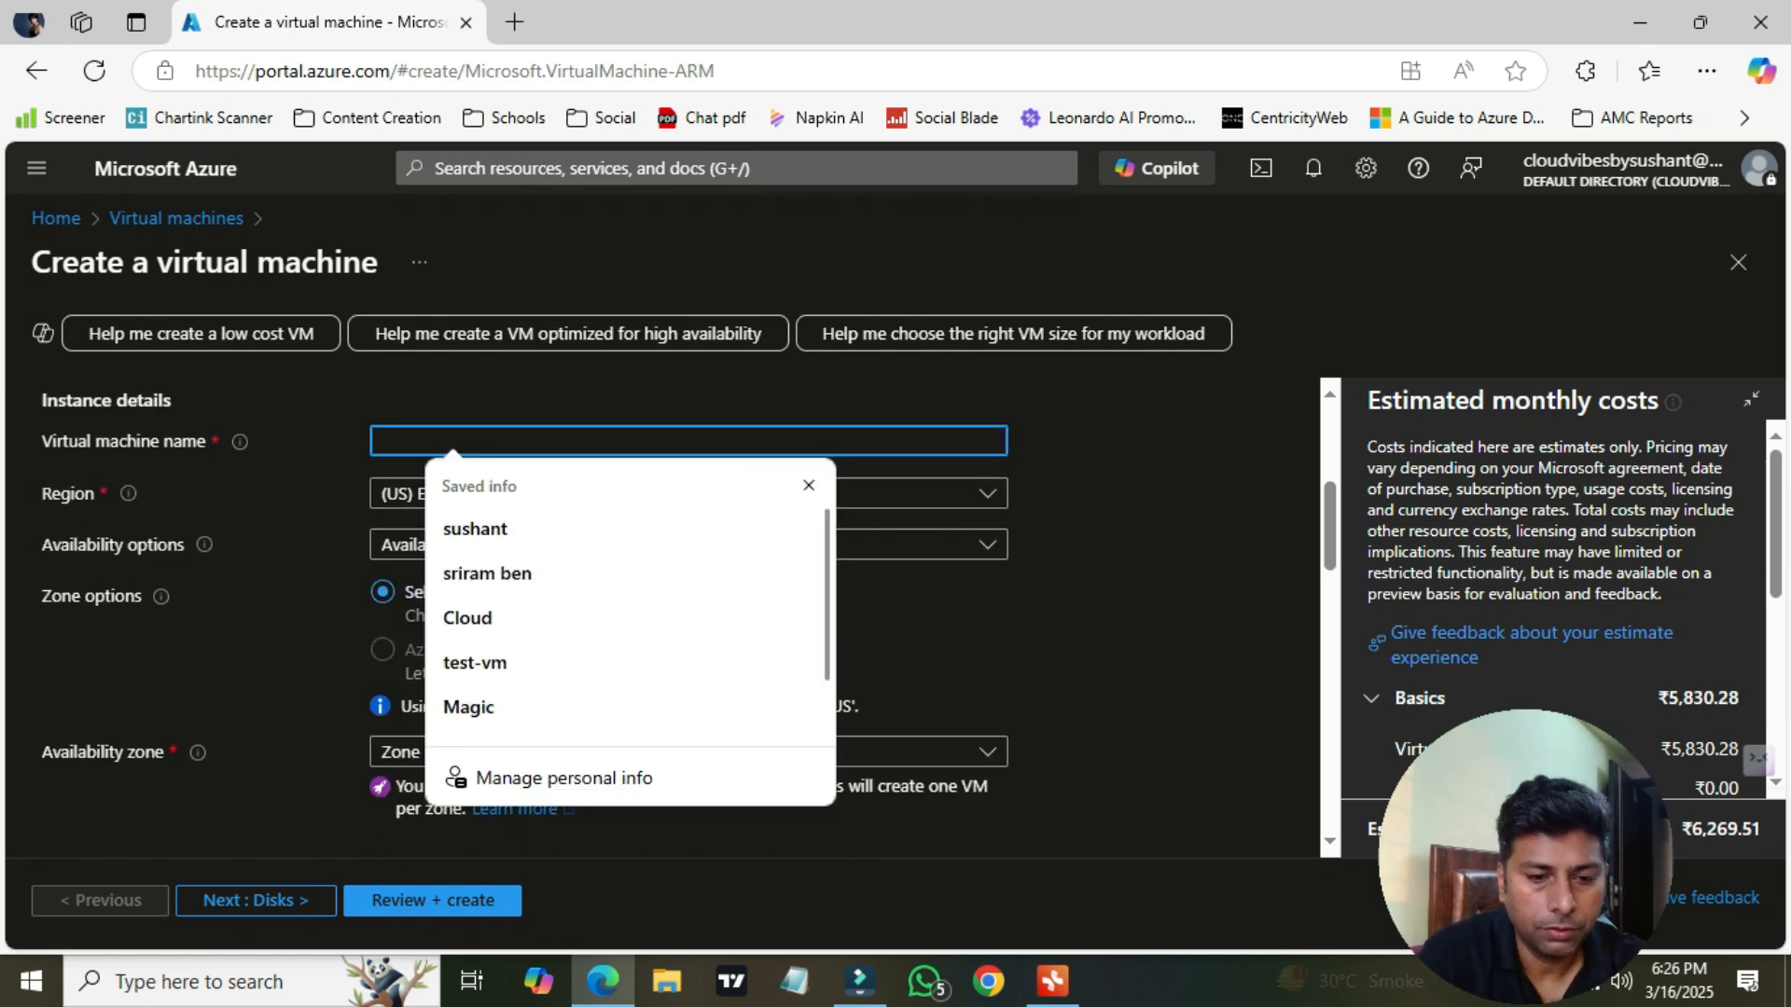
type("testvm")
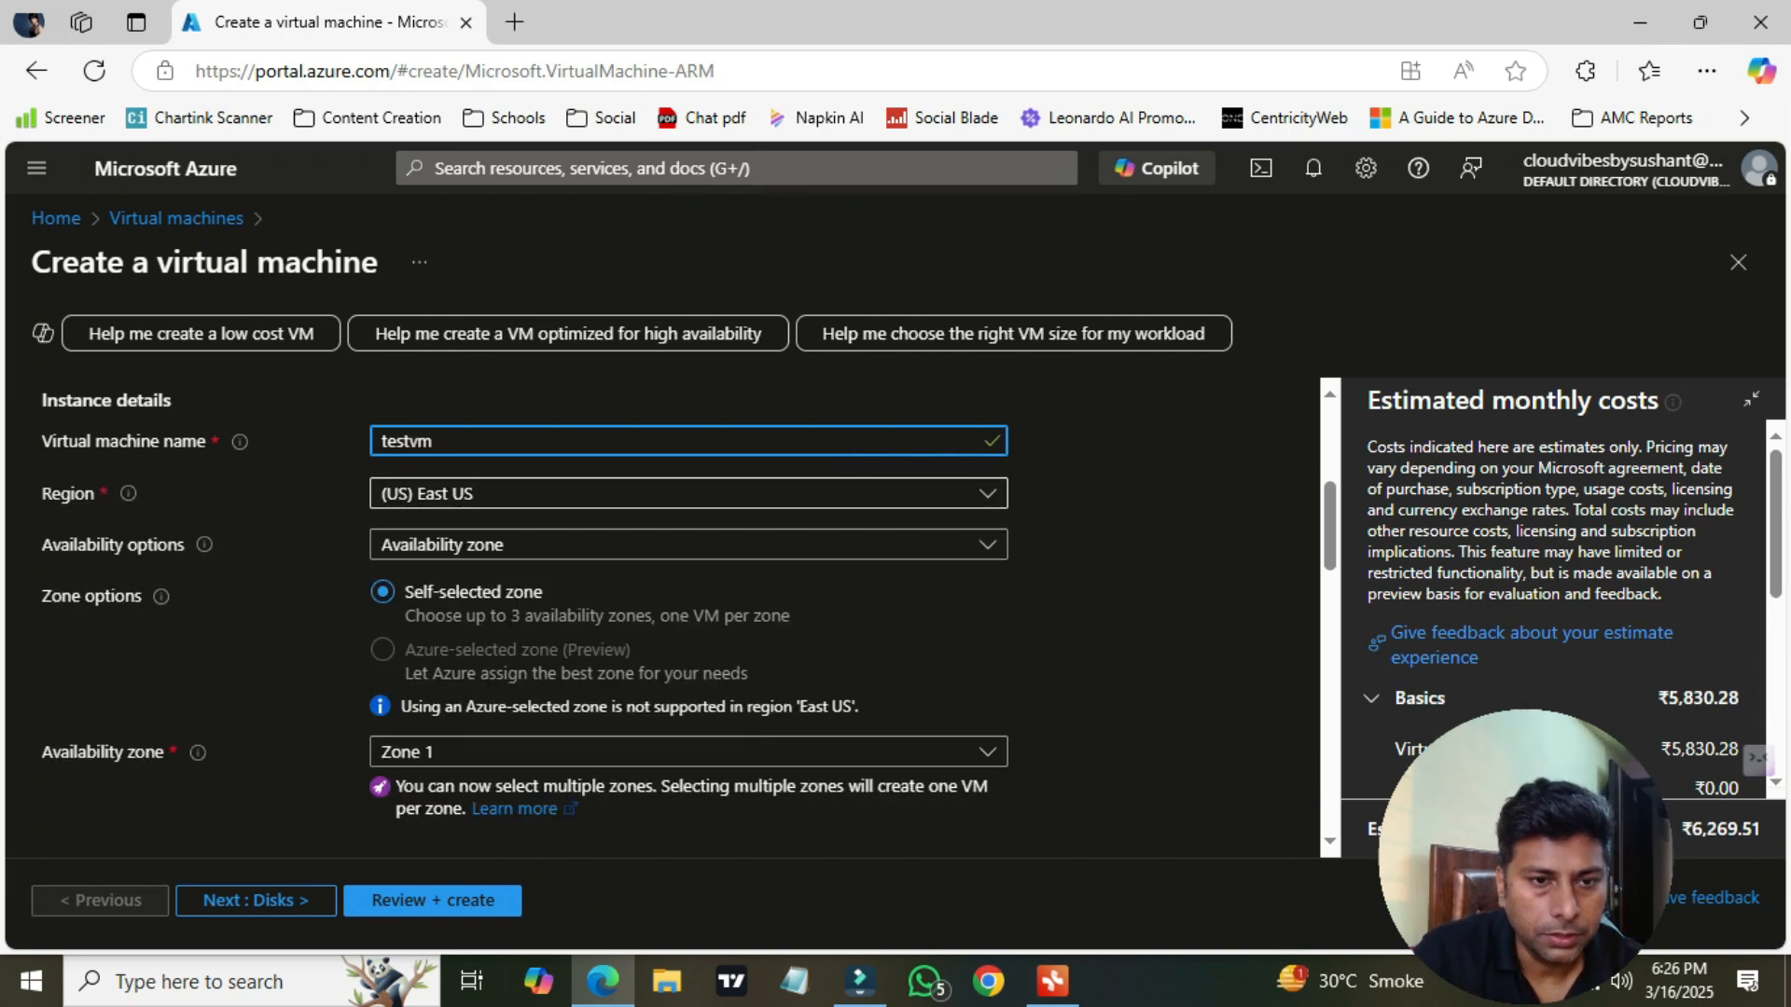
left_click(688, 545)
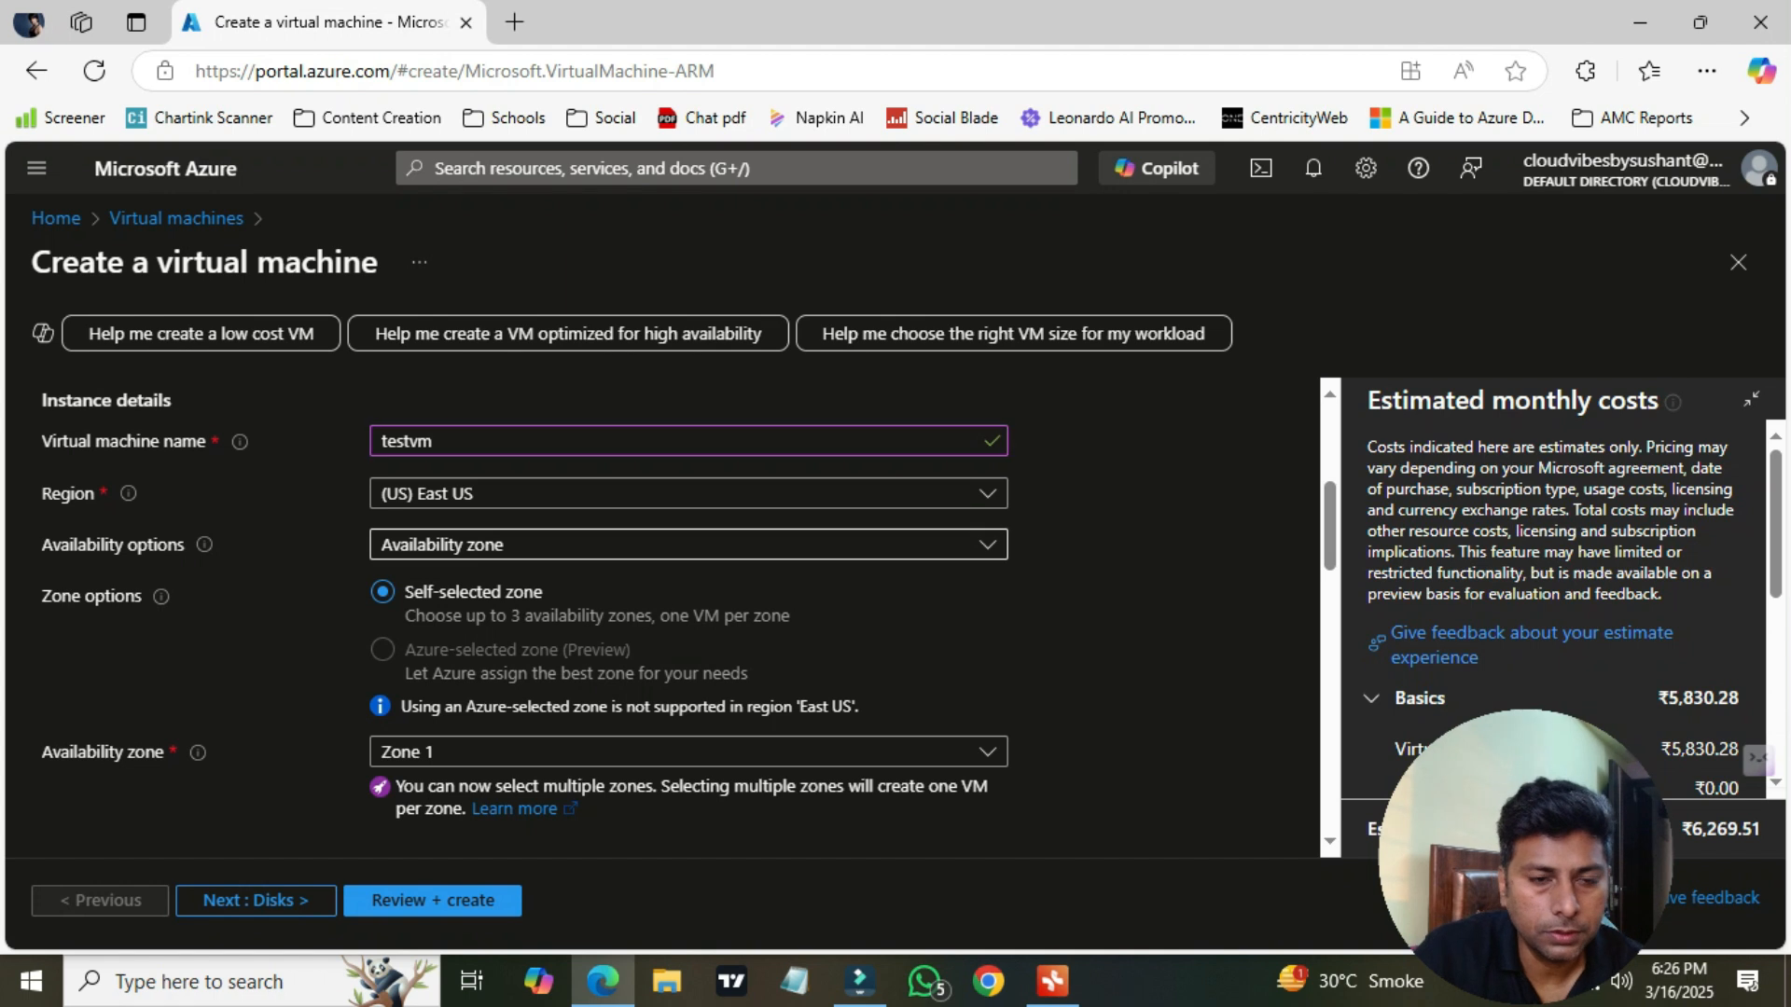
left_click(540, 581)
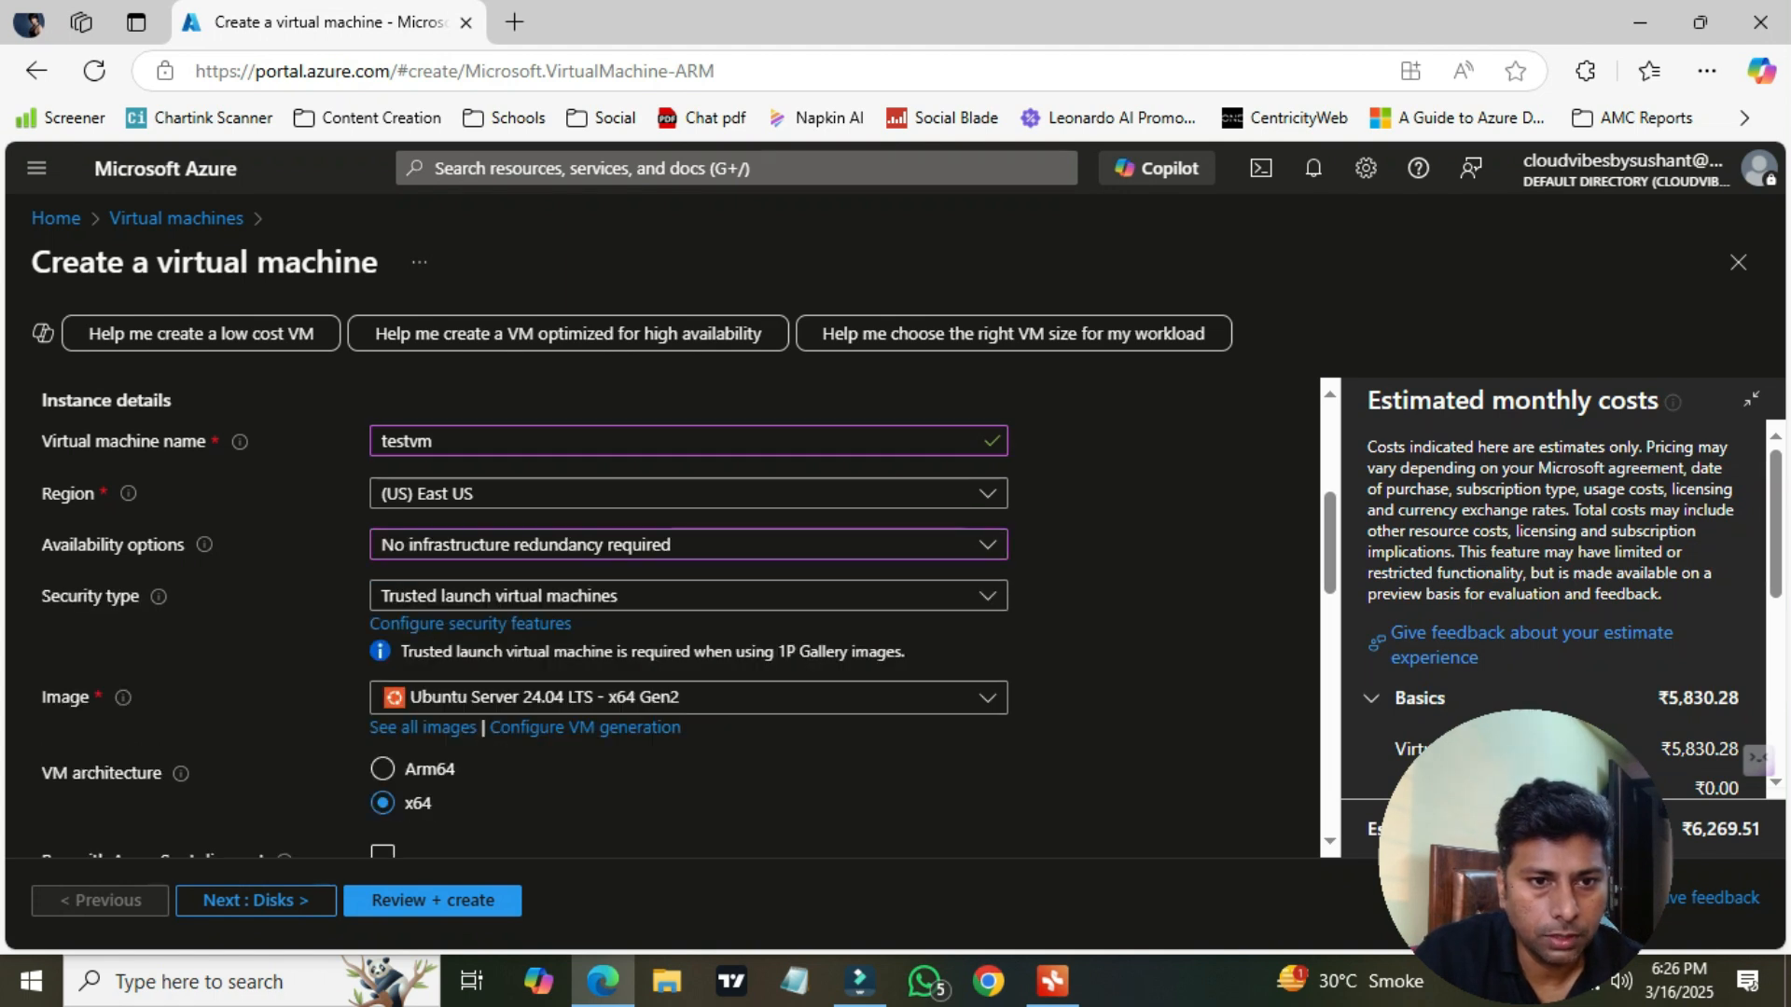
Choose the Windows Server 2022 Datacenter: Azure Edition - x64 Gen2 image
scroll(689, 619, "down", 1)
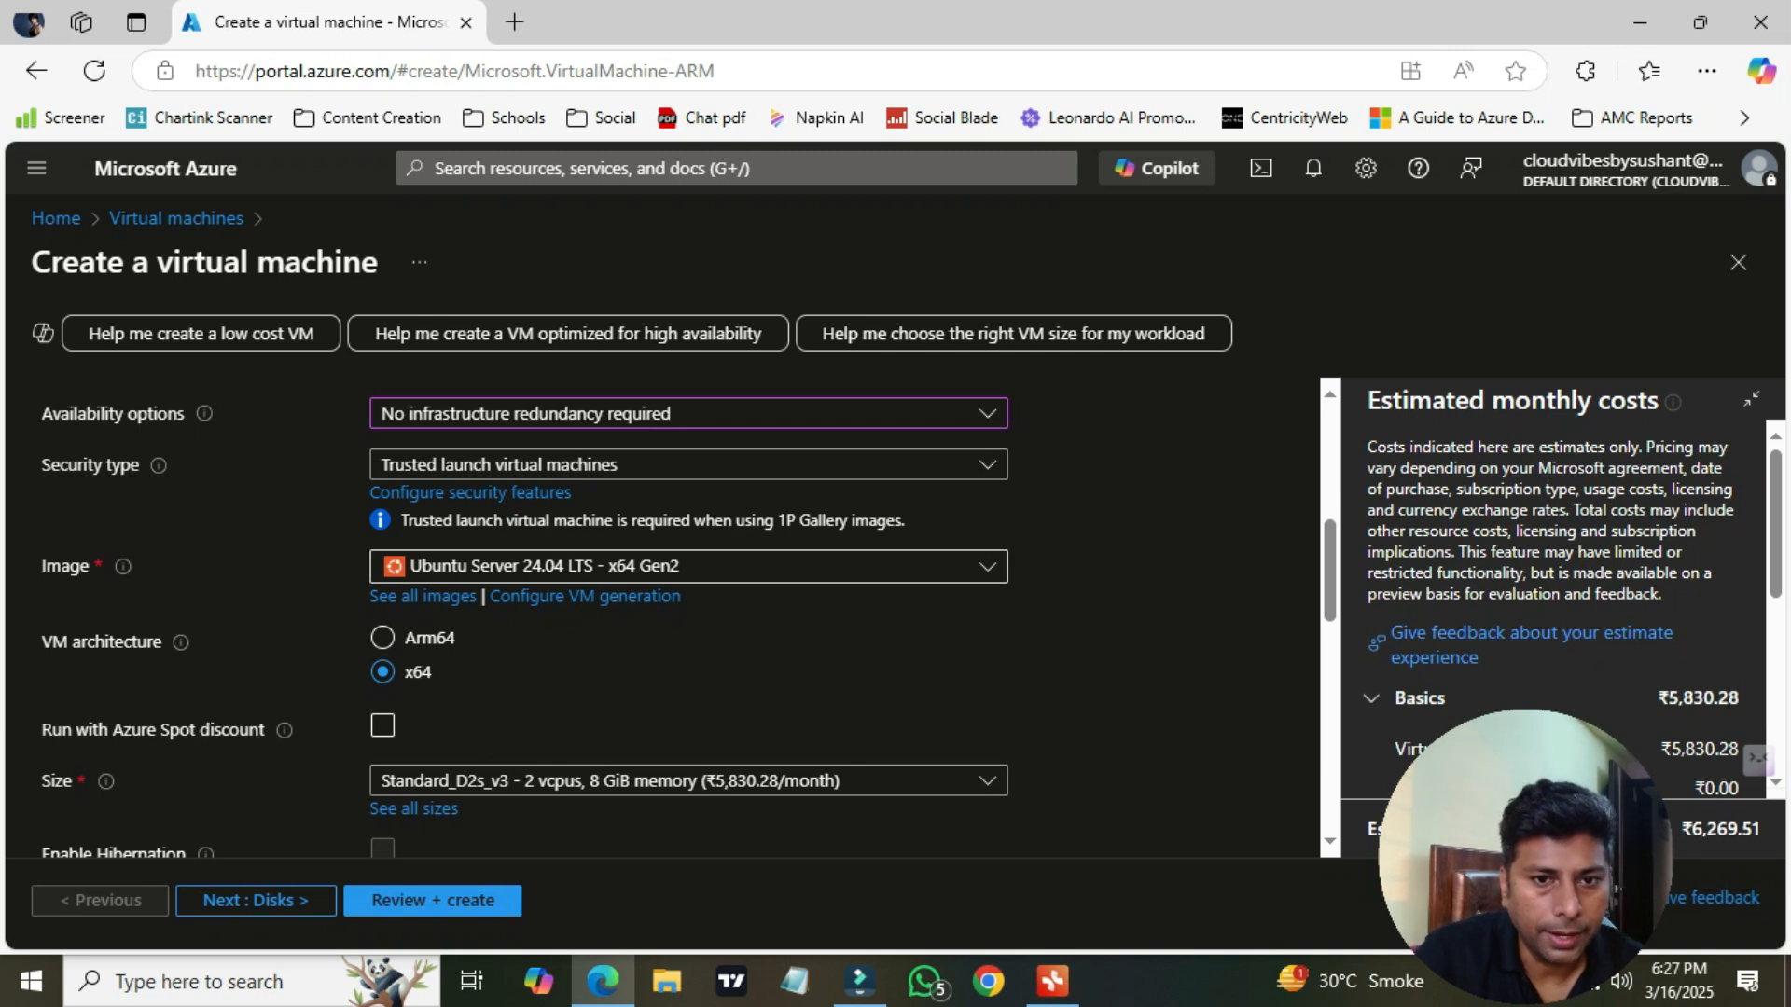
left_click(689, 567)
scroll(688, 765, "down", 3)
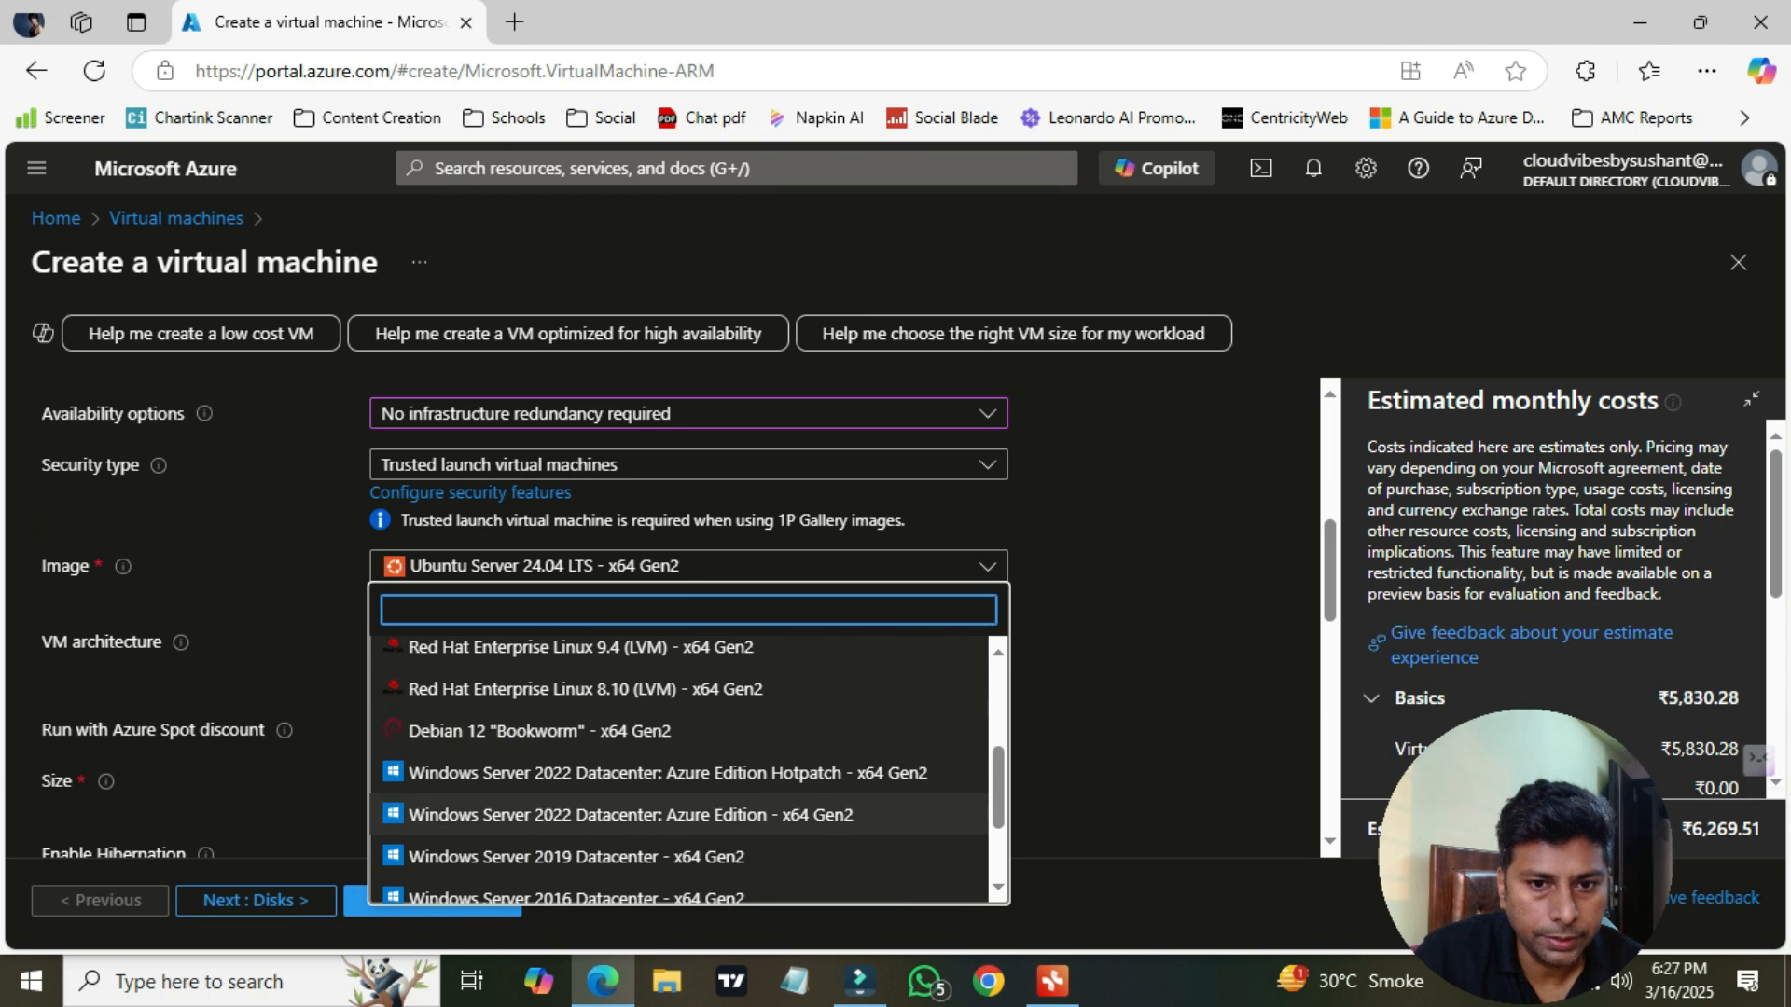
left_click(630, 815)
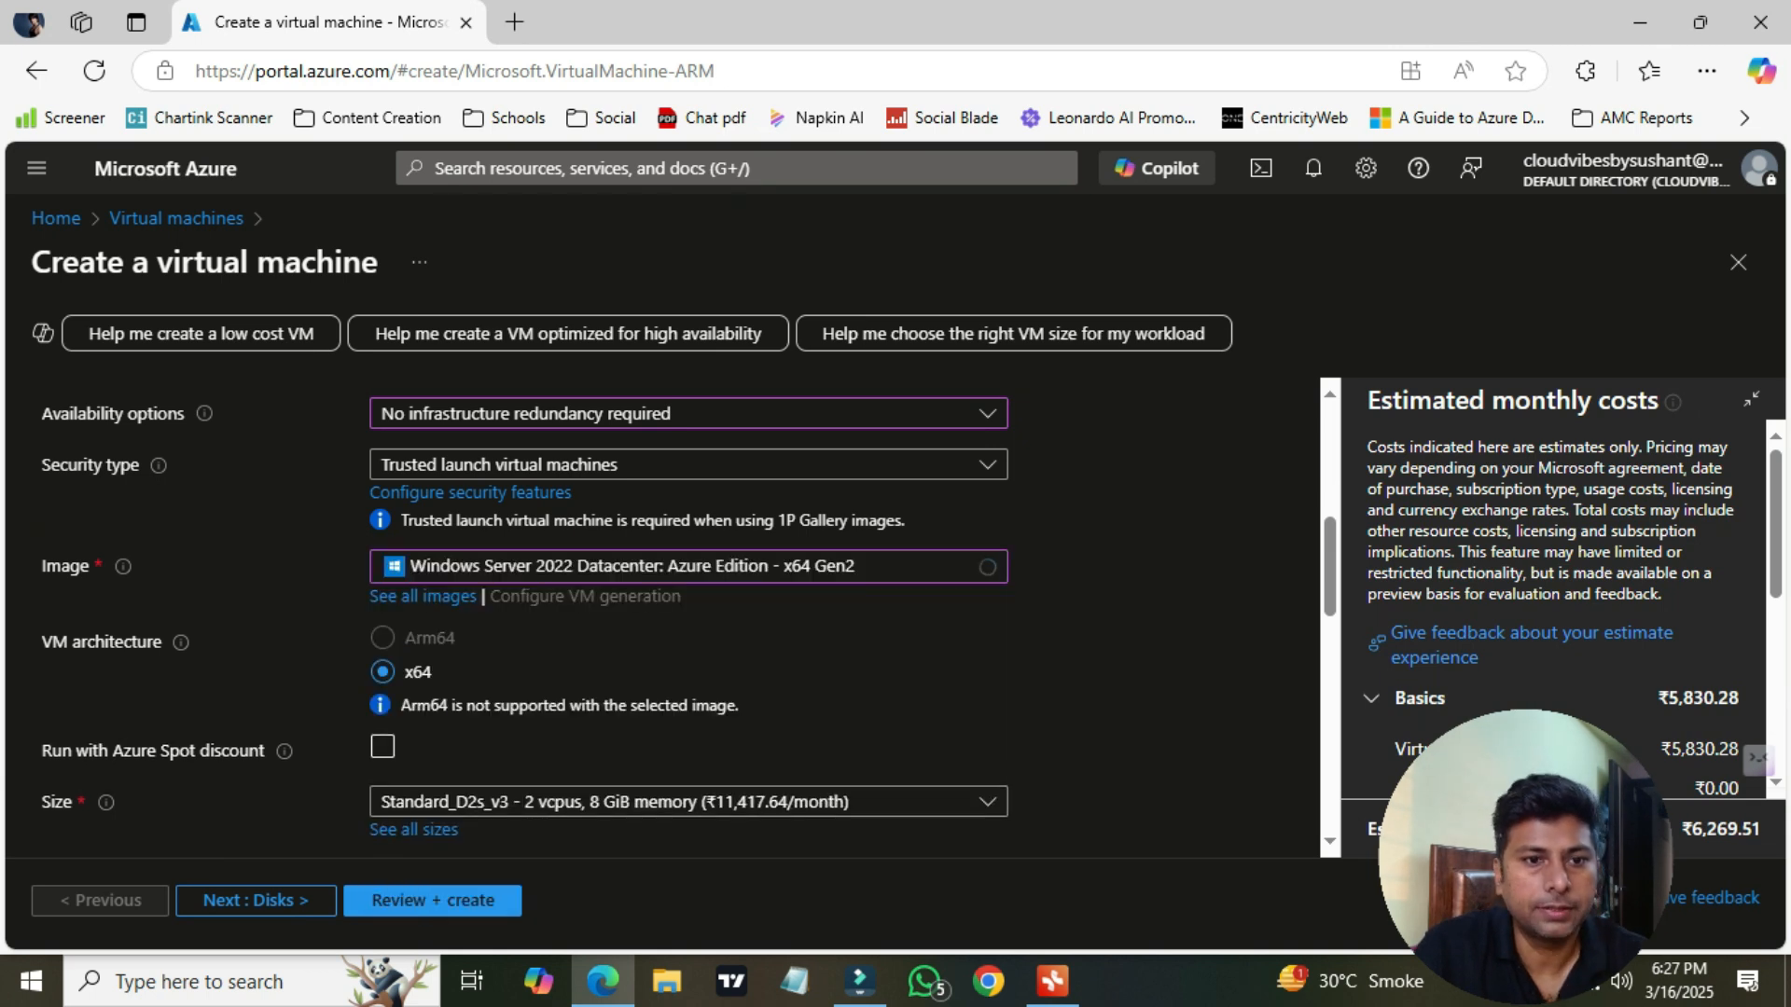
Enable the Azure Spot discount and pick the Standard_DS1_v2 size with 1 vcpu and 3.5 GiB memory
scroll(688, 617, "down", 2)
scroll(689, 618, "up", 1)
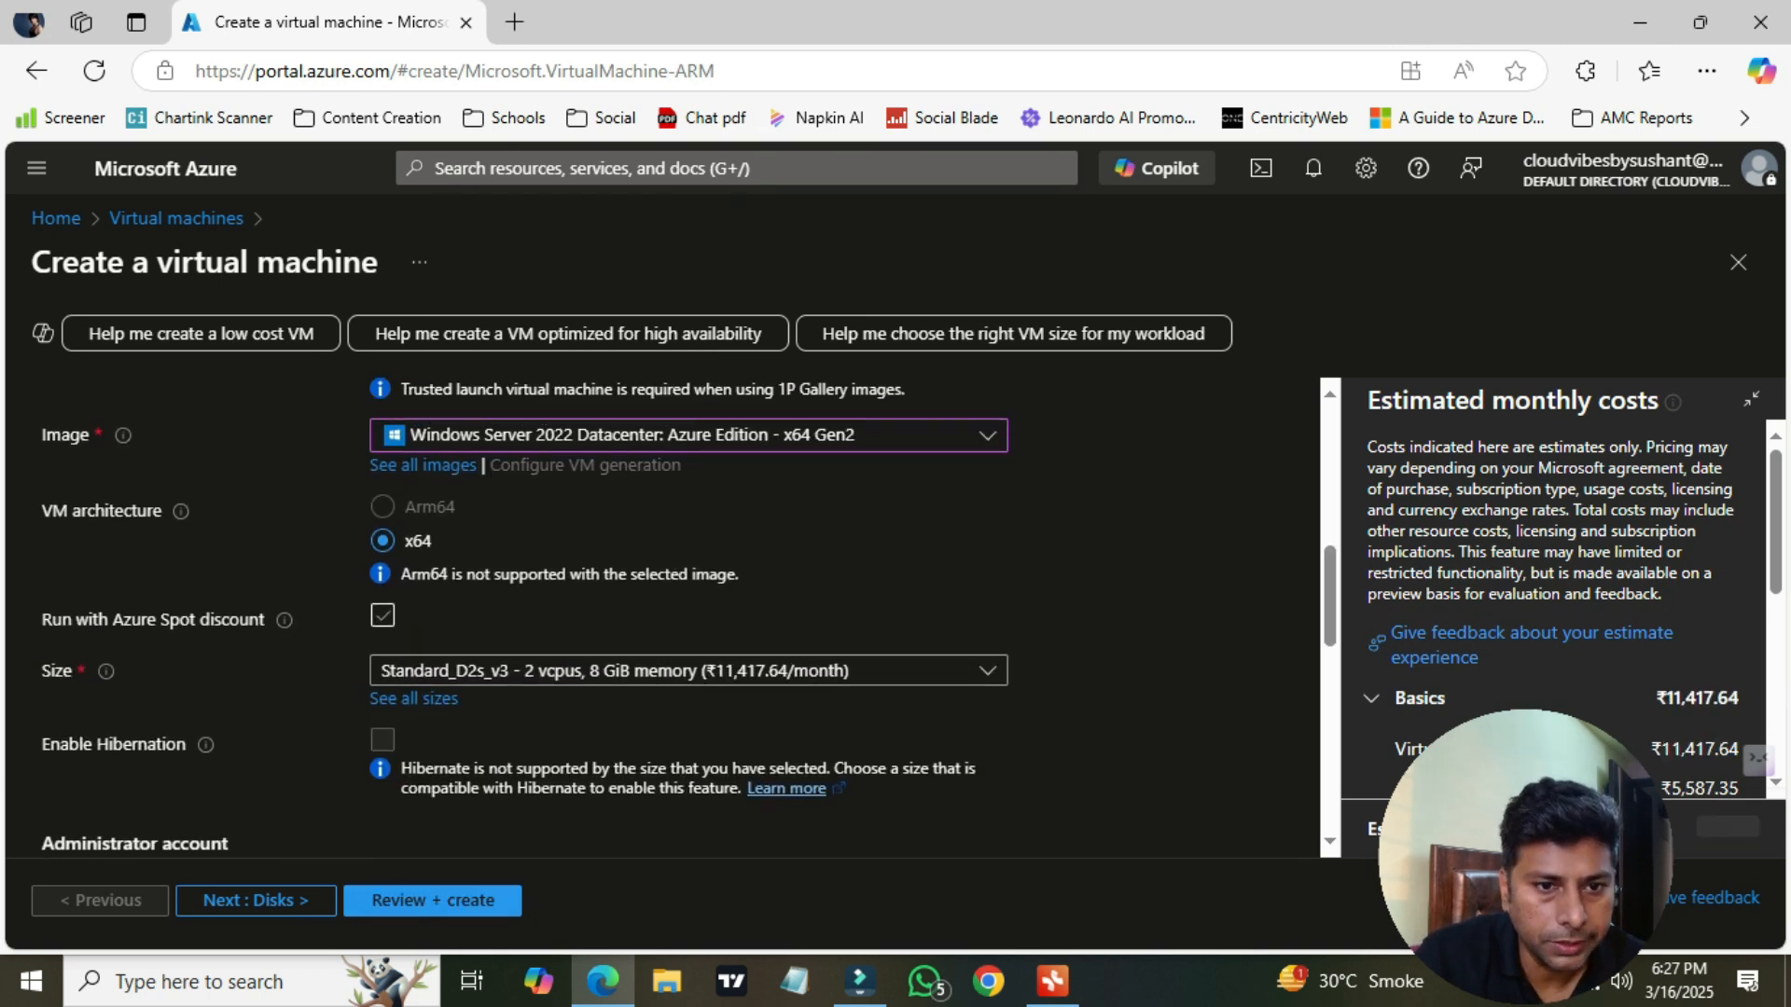
left_click(688, 671)
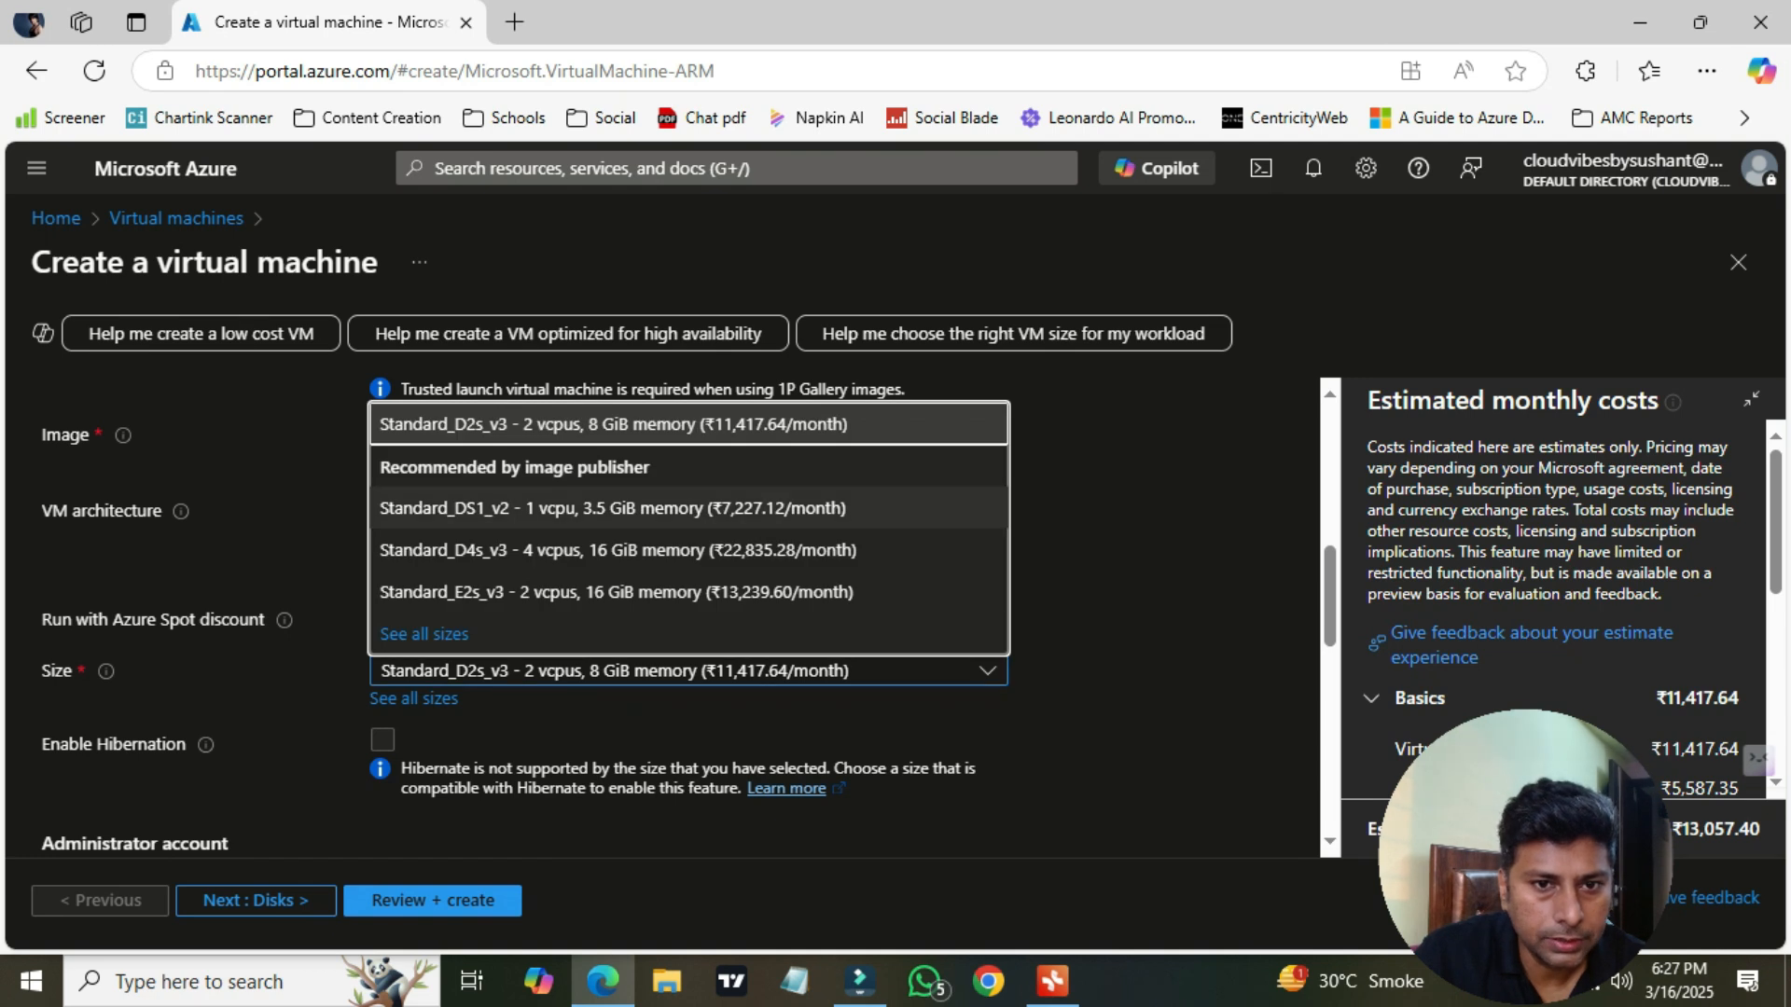
left_click(612, 507)
Set the administrator username to vmadmin, then enter and confirm the administrator password
scroll(689, 617, "down", 3)
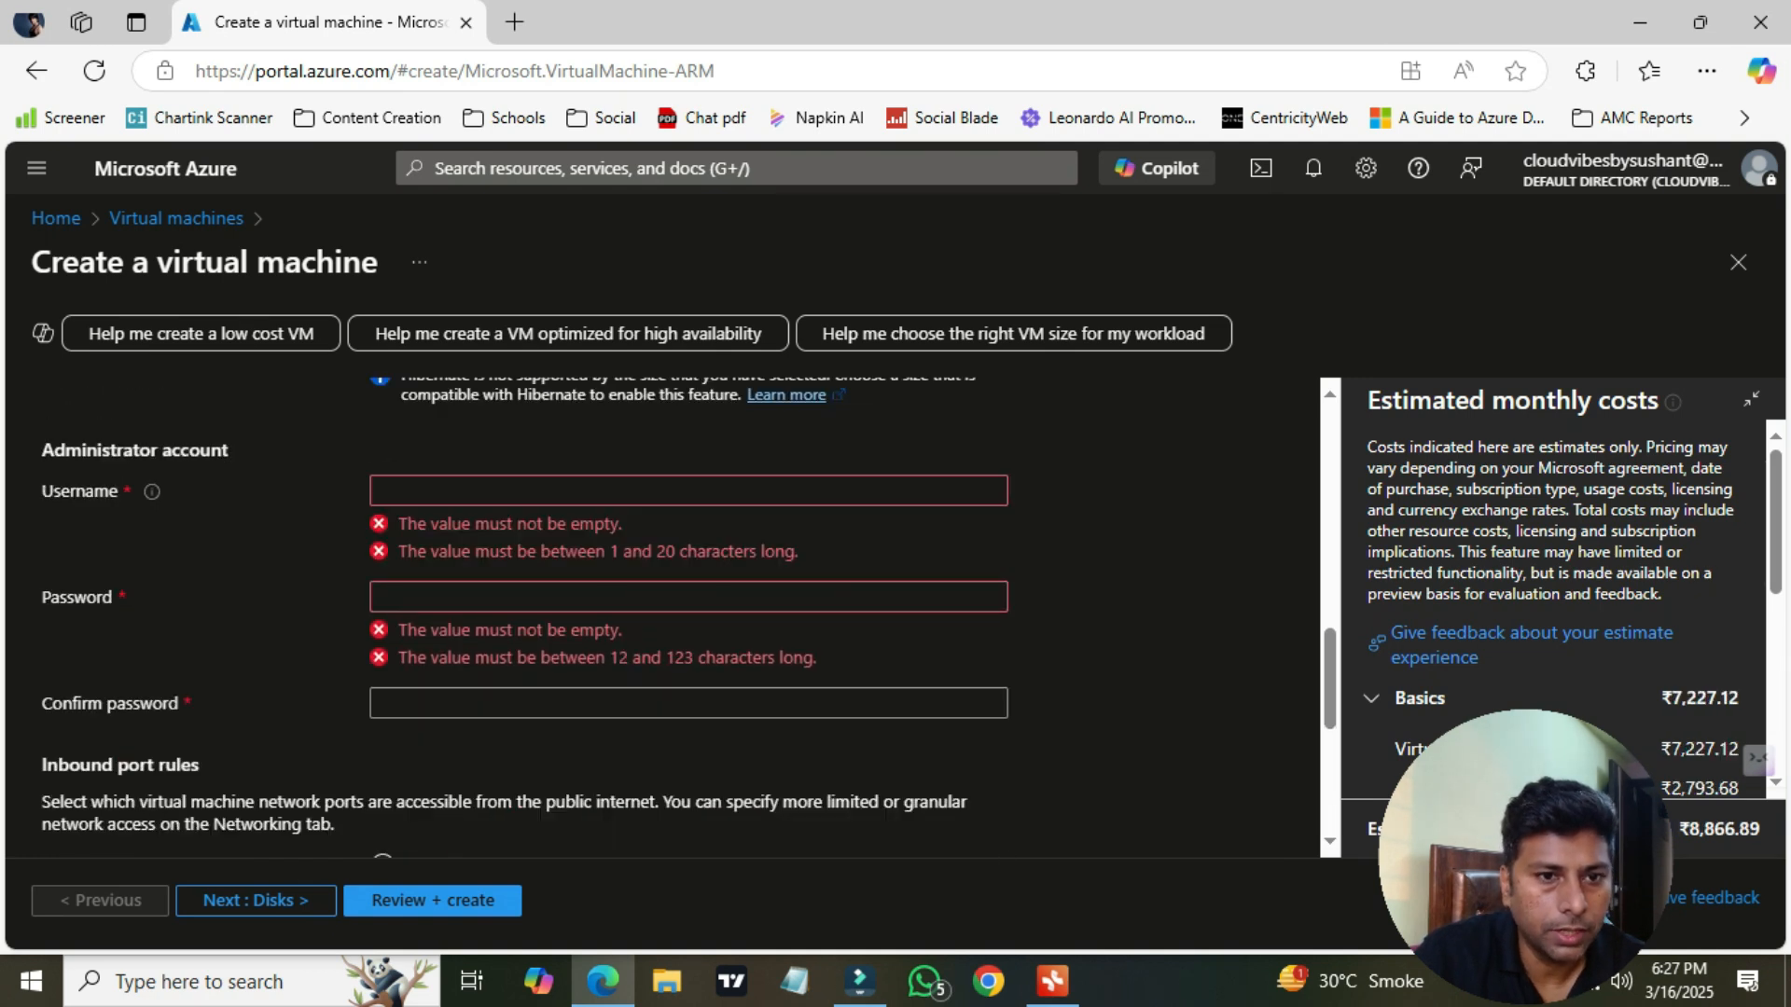
left_click(453, 491)
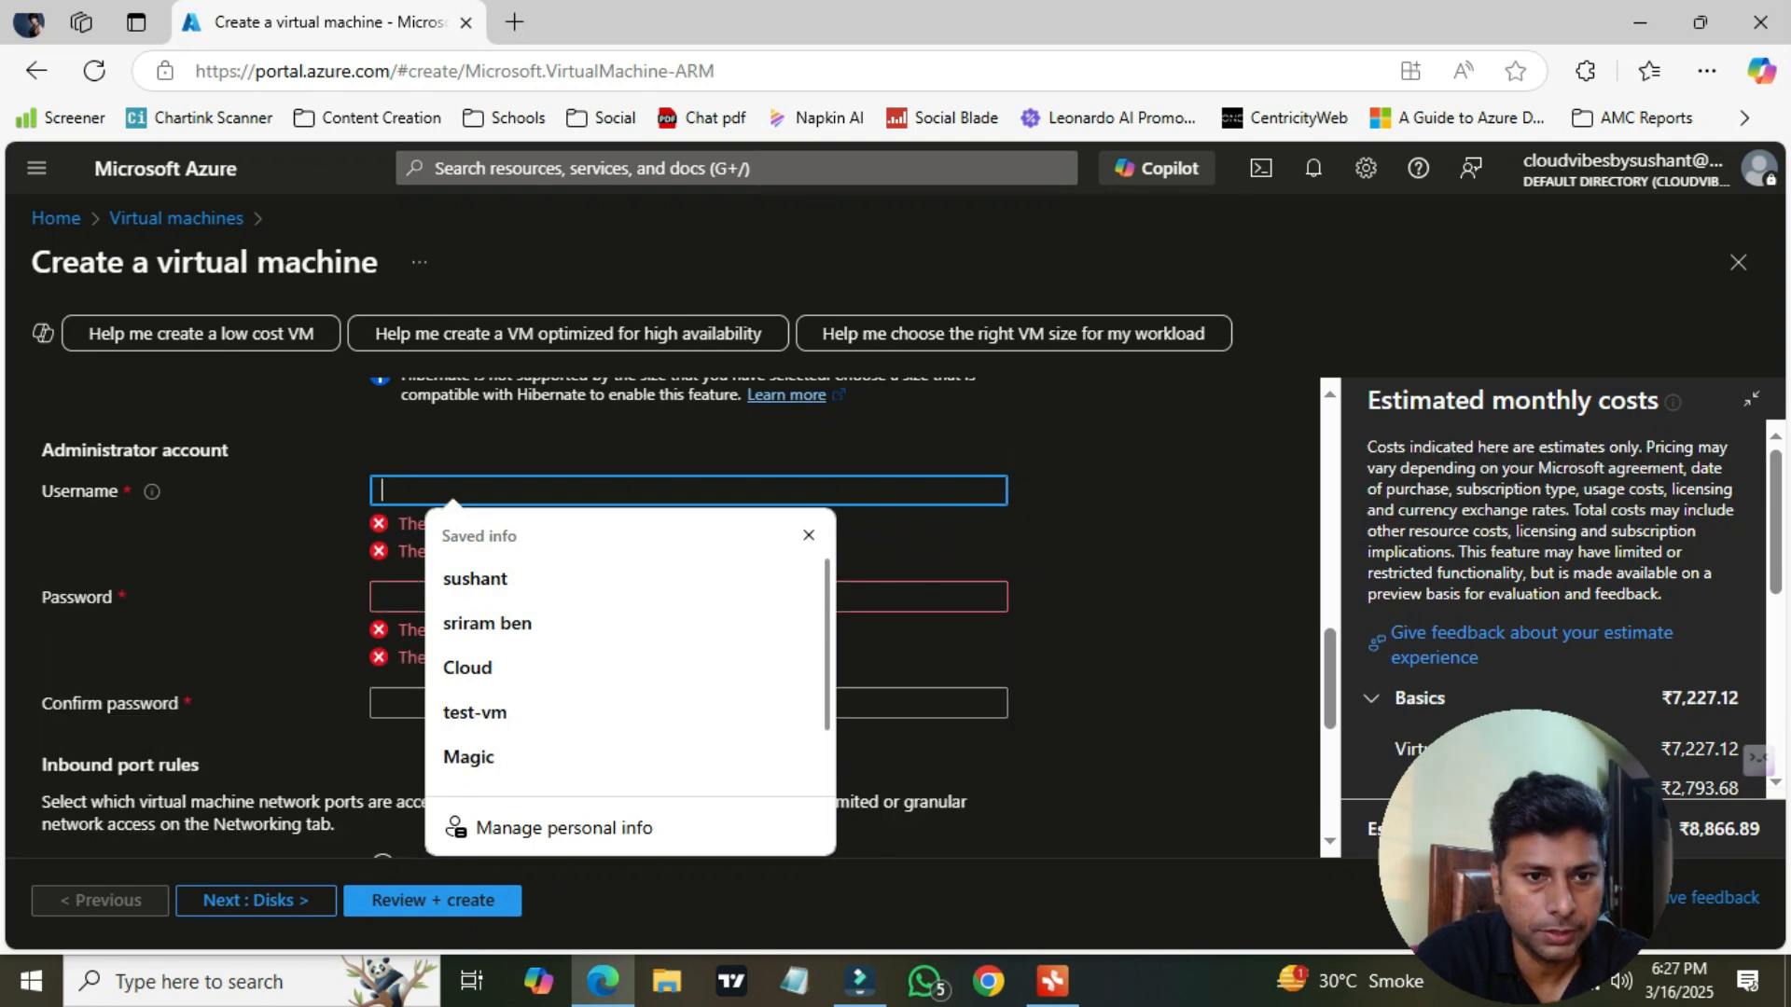
type("vmadmin")
key("Tab")
type("••••••••••••")
key("Tab")
type("••••••")
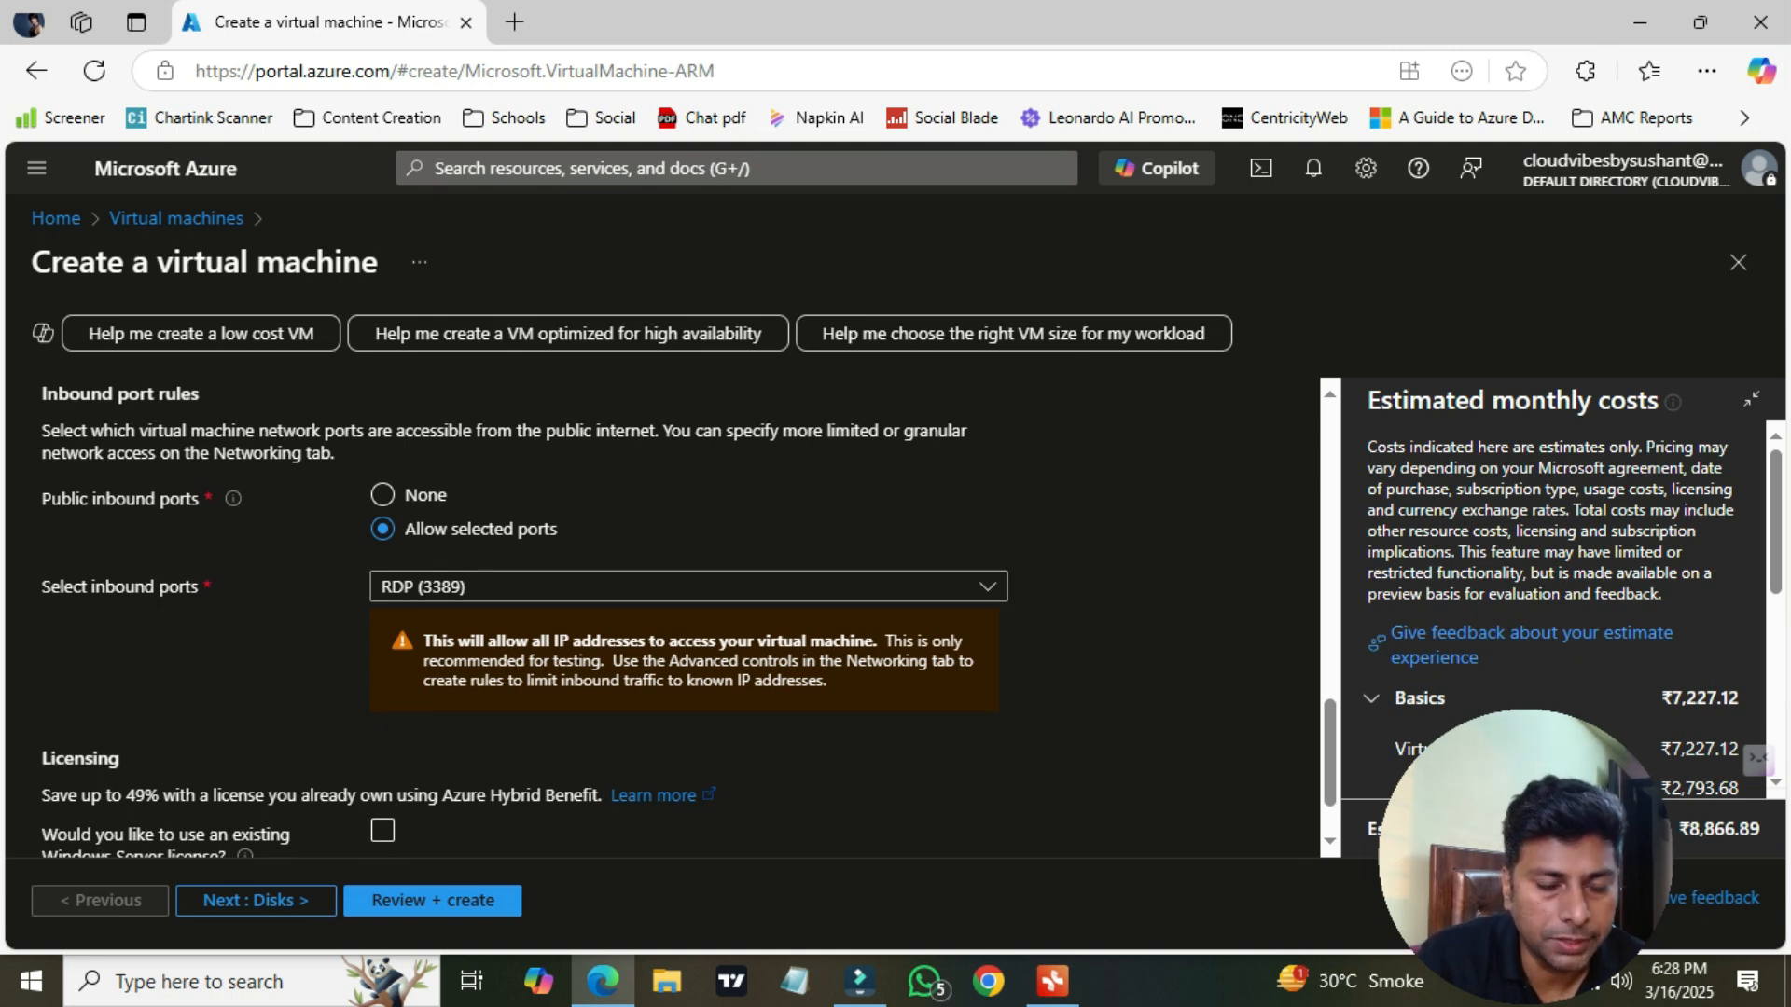
Go to the Disks tab and create and attach a new empty 1024 GiB Premium SSD LRS data disk
scroll(653, 616, "down", 1)
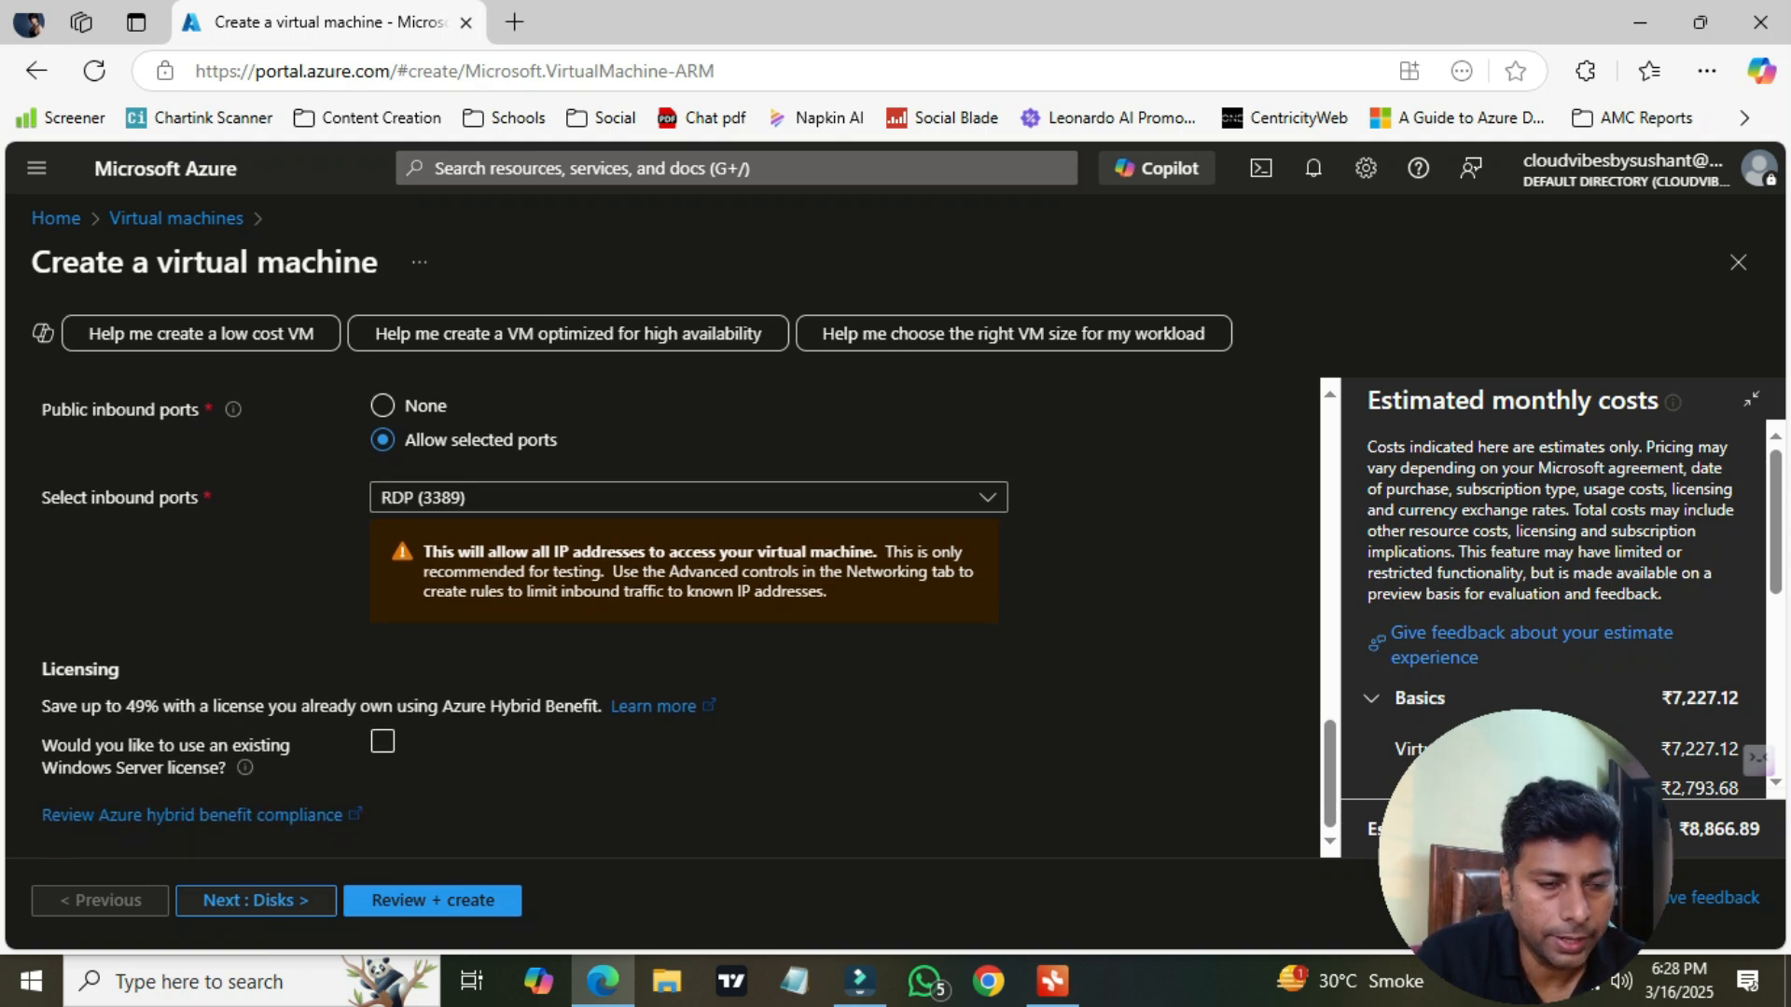
left_click(256, 900)
scroll(653, 615, "down", 3)
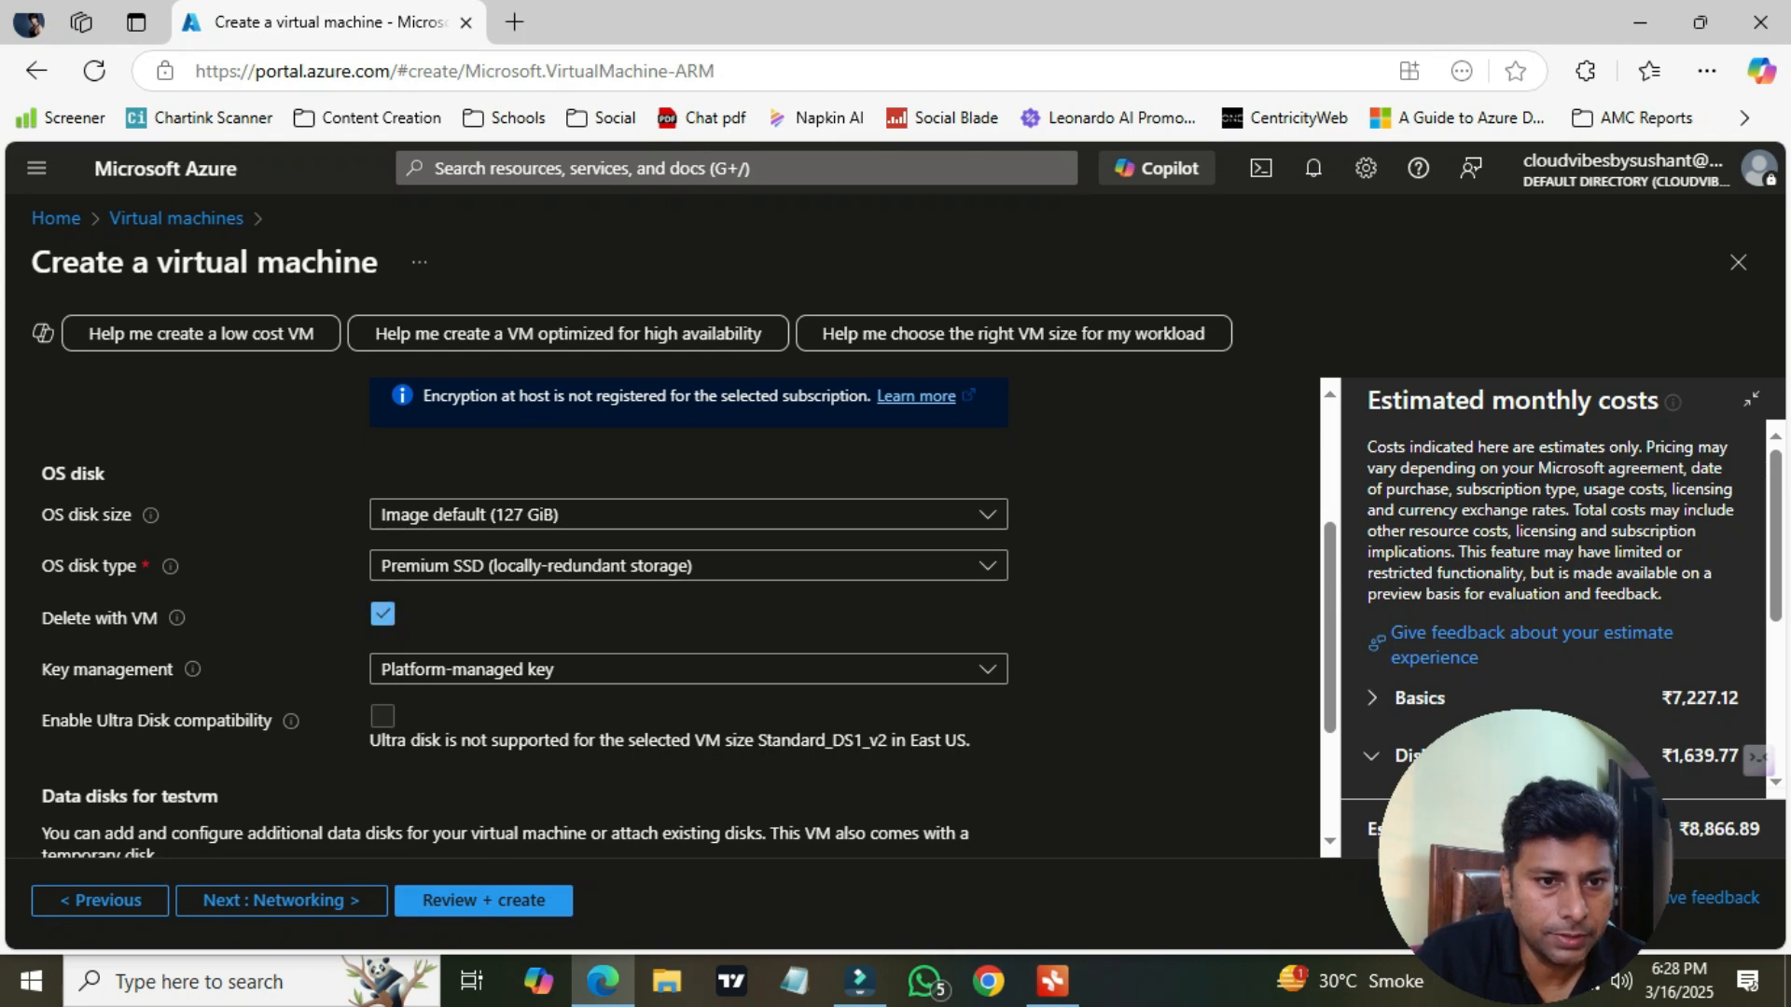
scroll(149, 725, "down", 2)
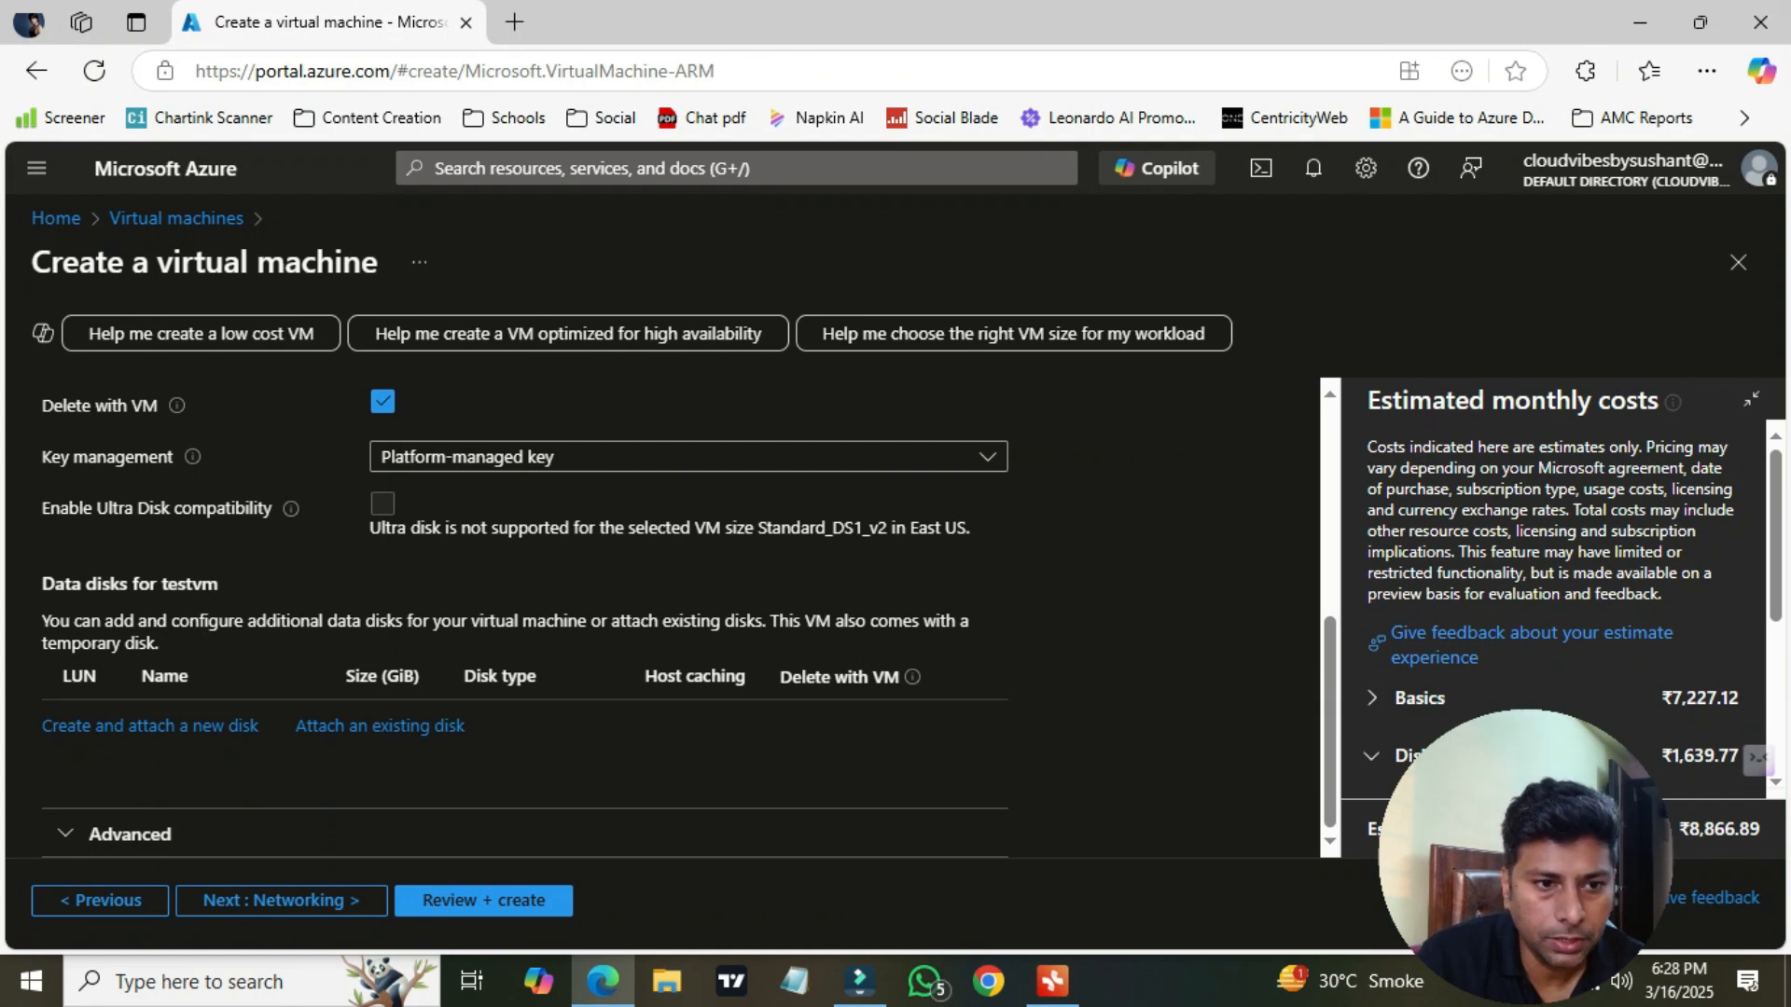
left_click(149, 725)
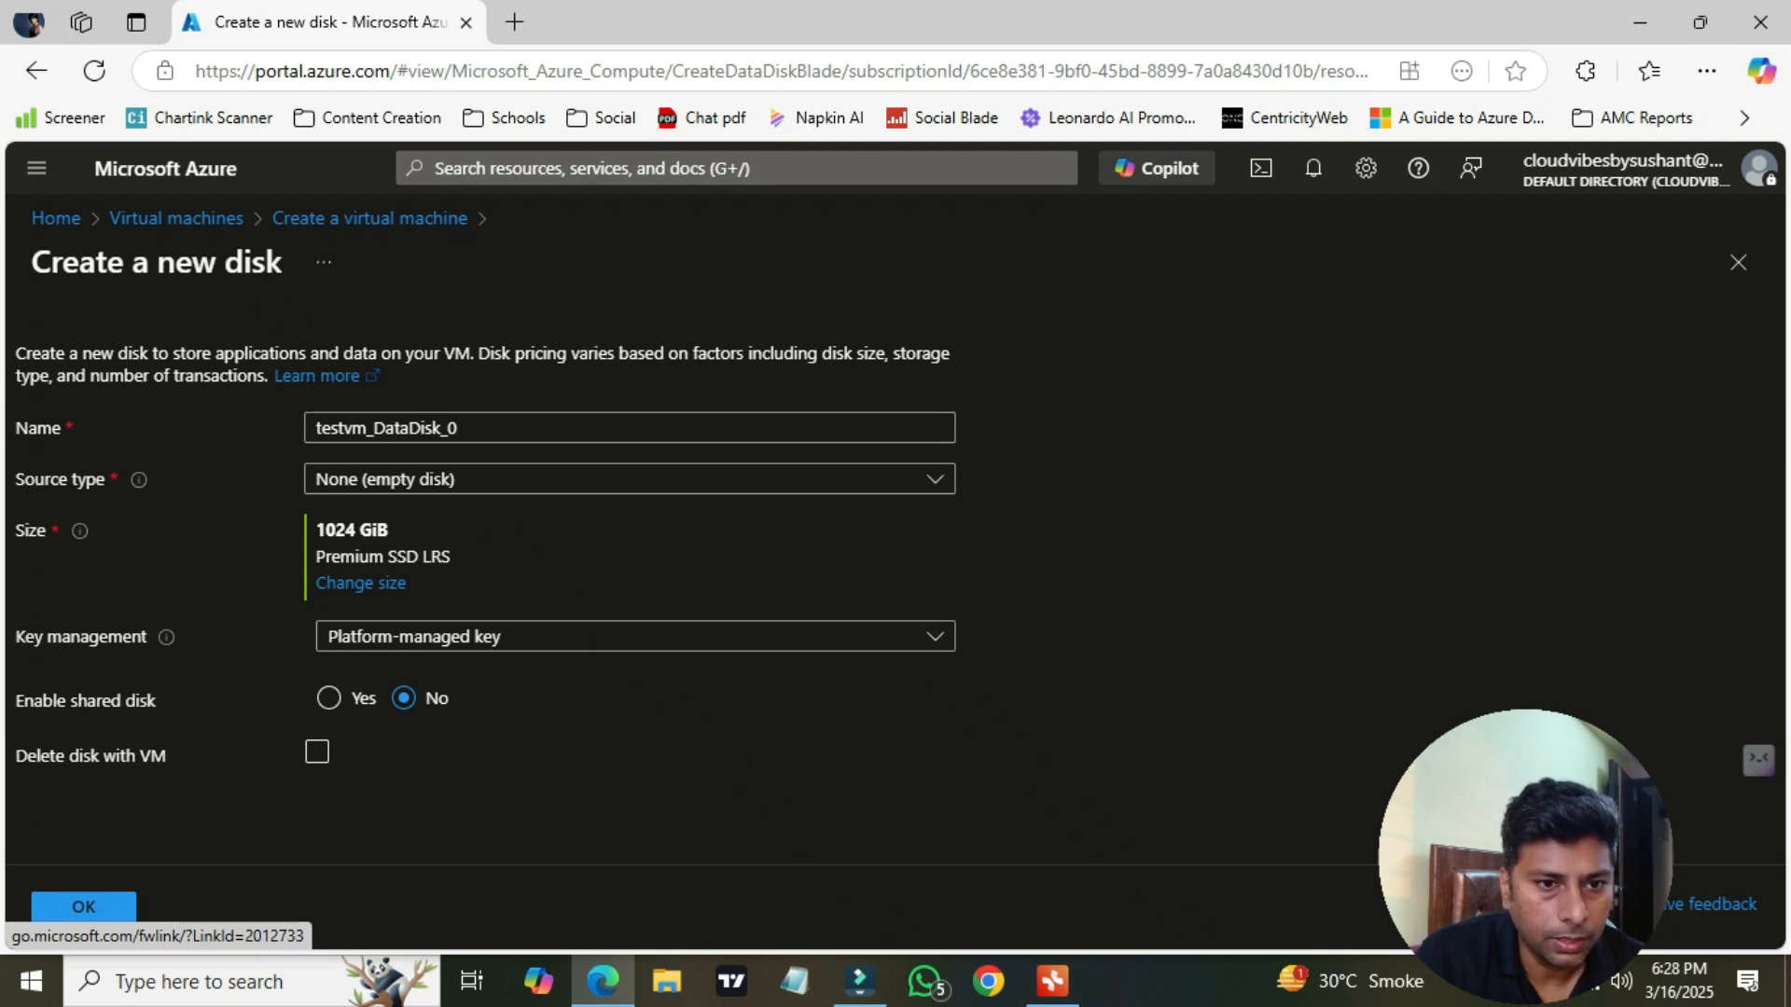
left_click(83, 905)
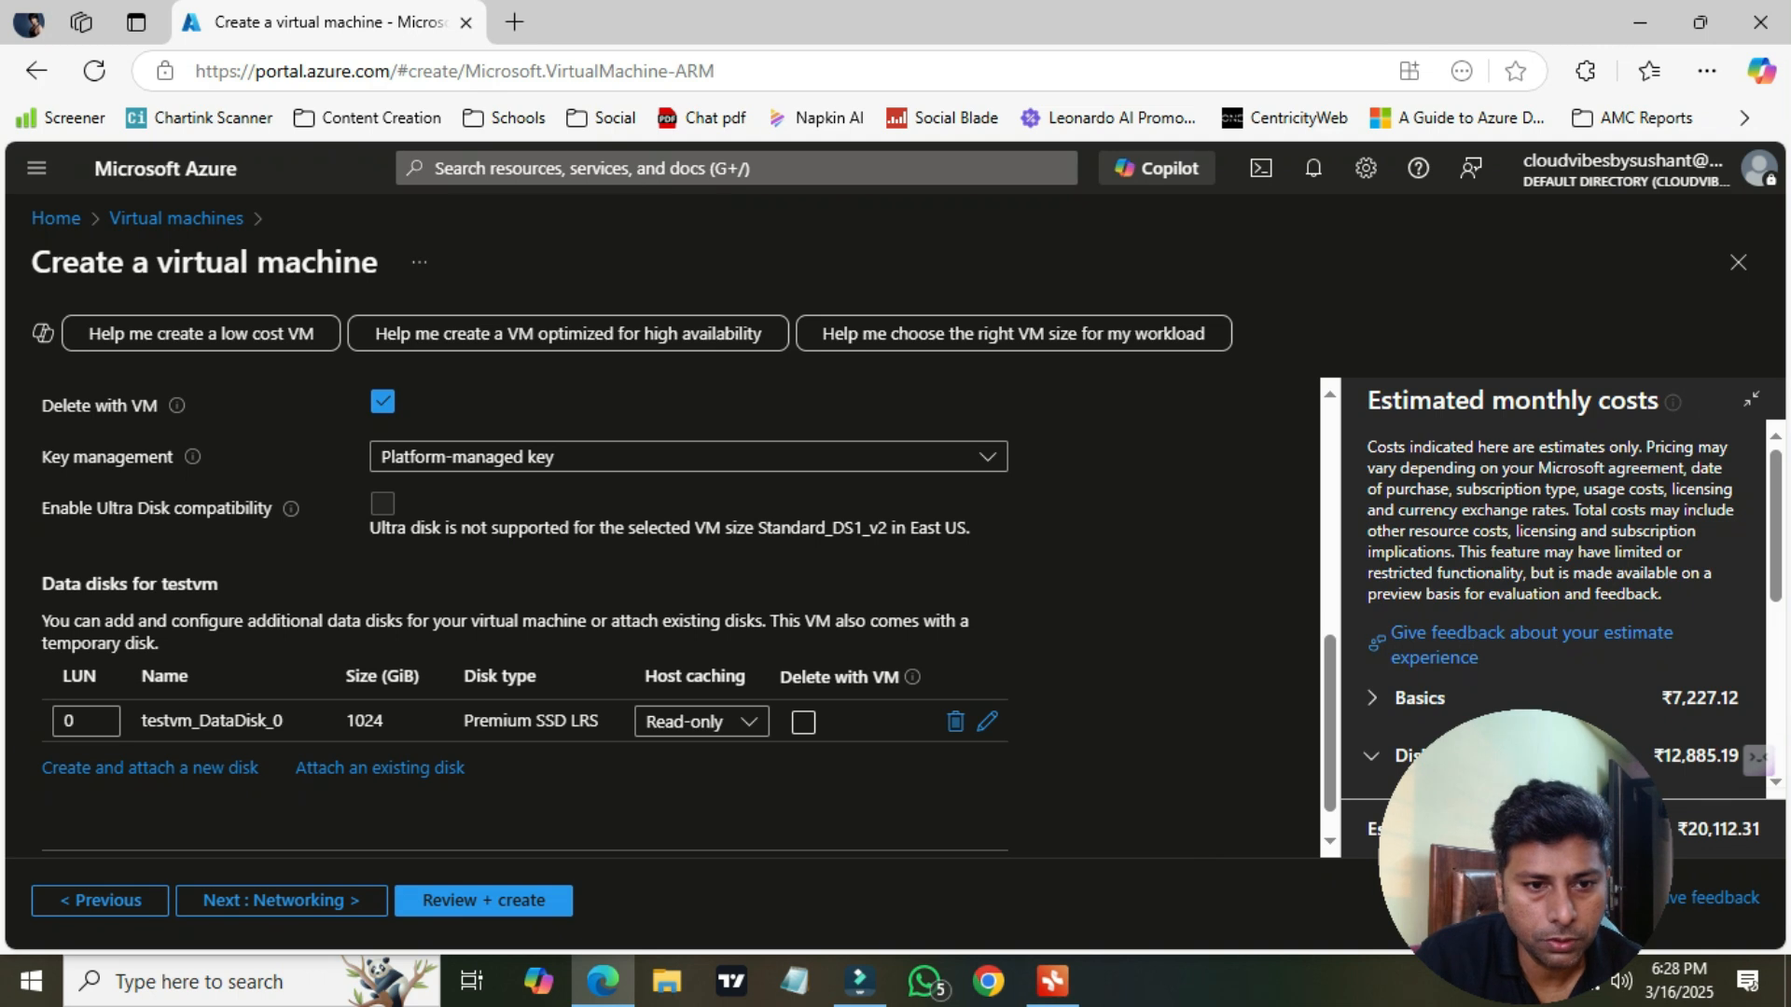
Open the Networking tab and review the virtual network, subnet, public IP, inbound port and load balancing settings
left_click(281, 900)
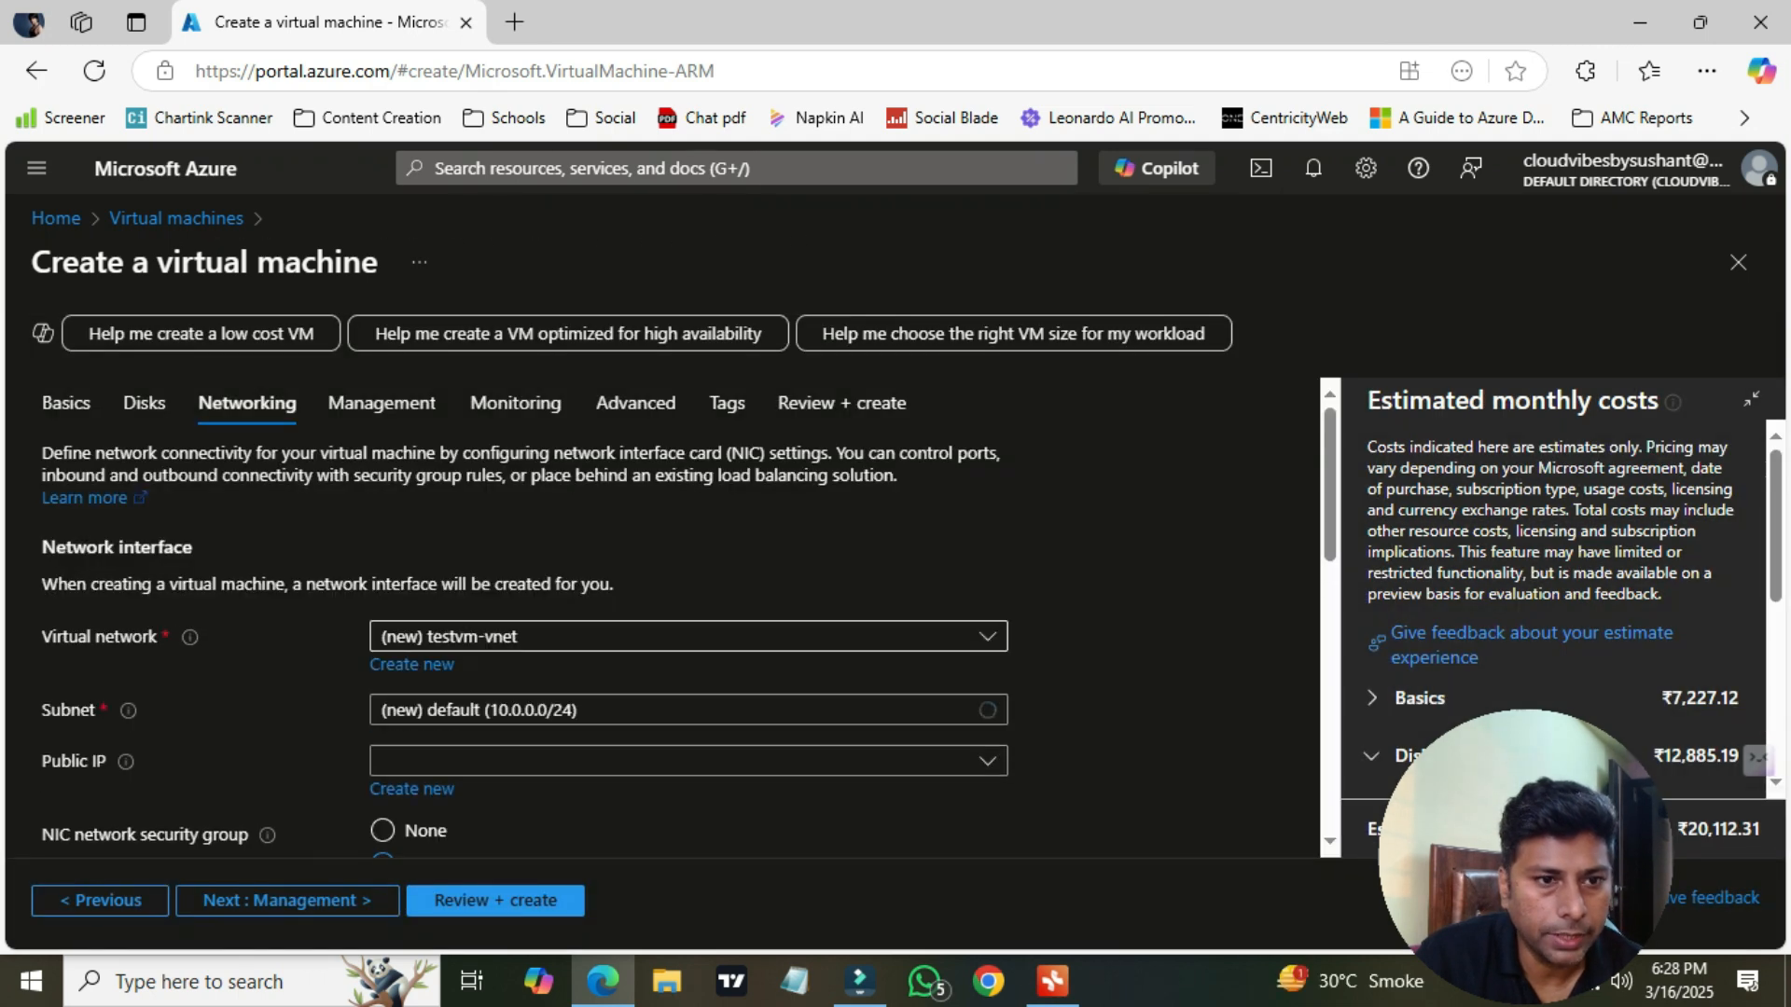
scroll(688, 618, "down", 1)
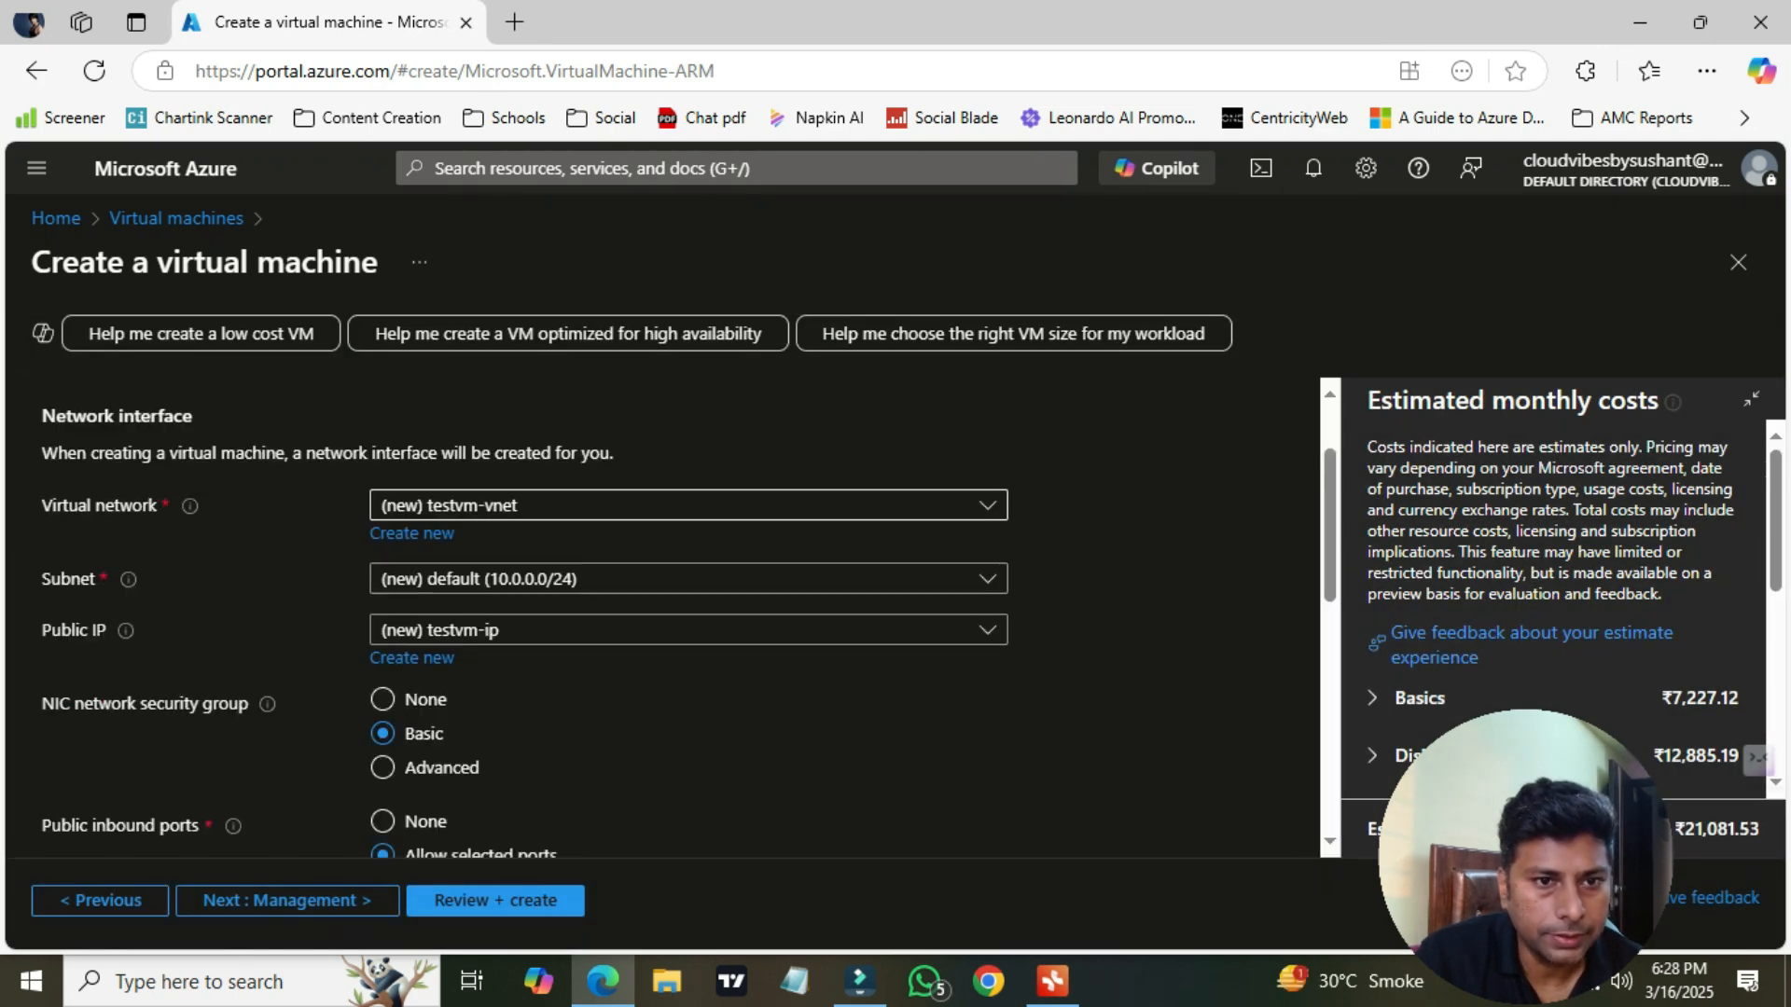
left_click(688, 505)
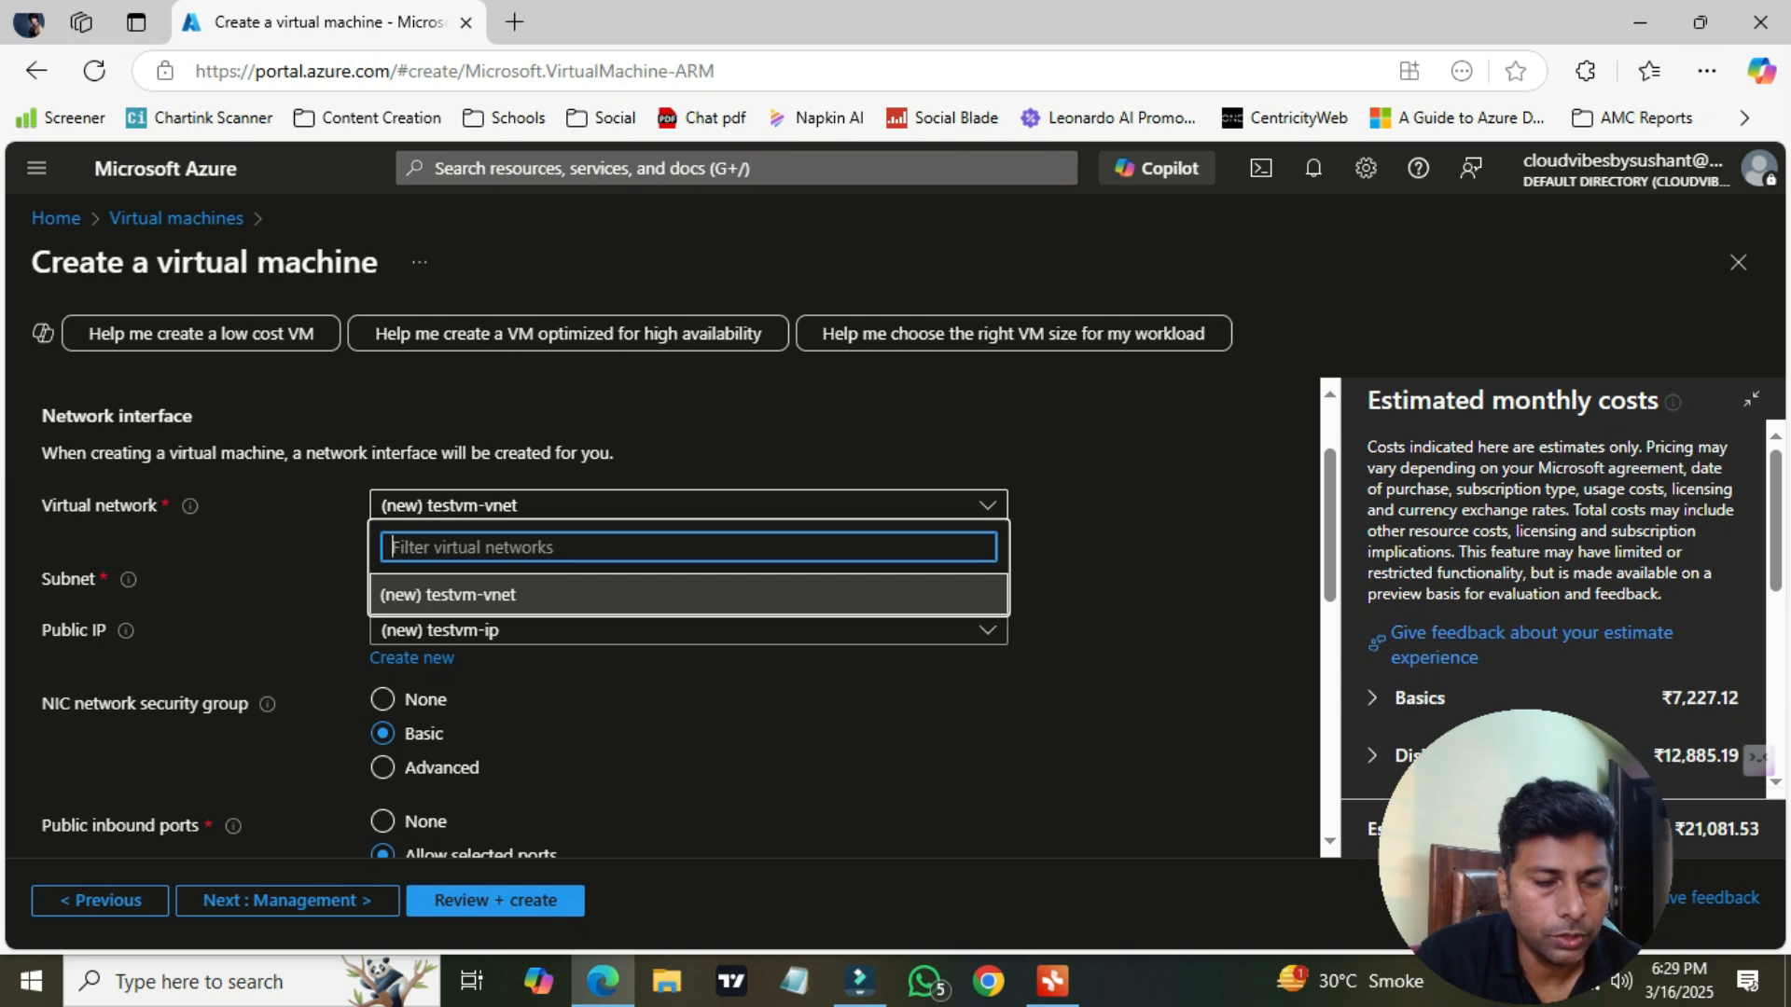
left_click(688, 506)
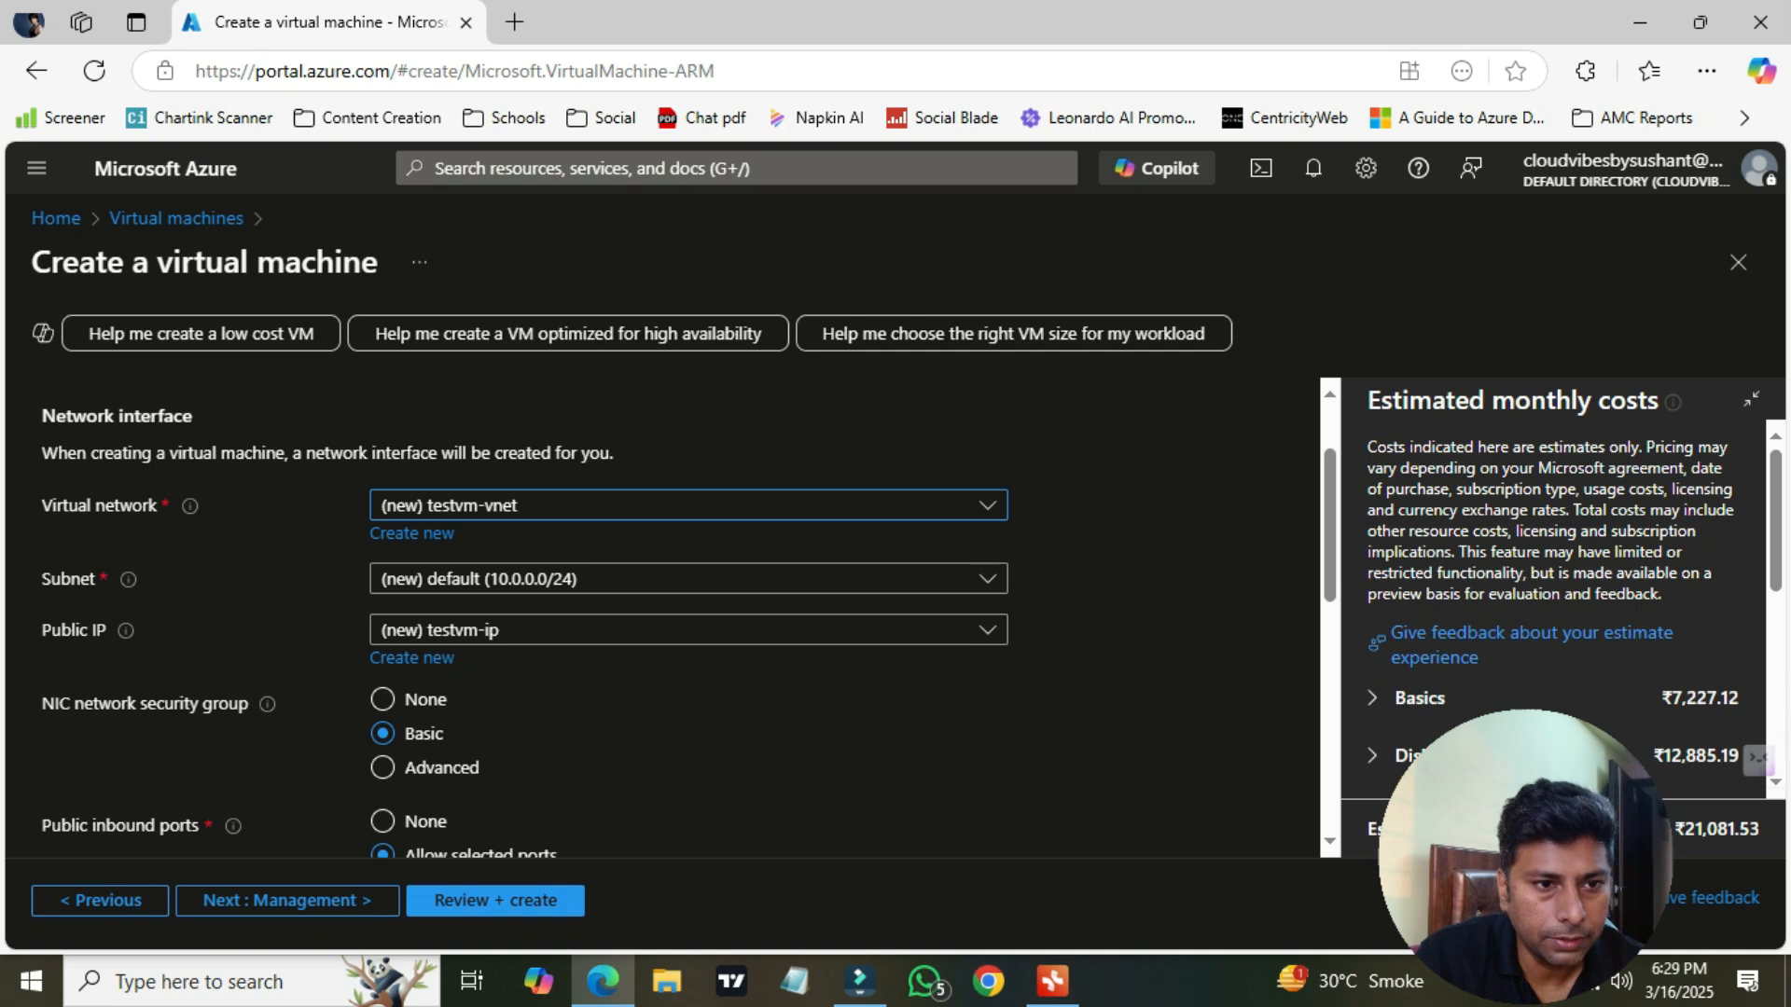
scroll(688, 616, "down", 1)
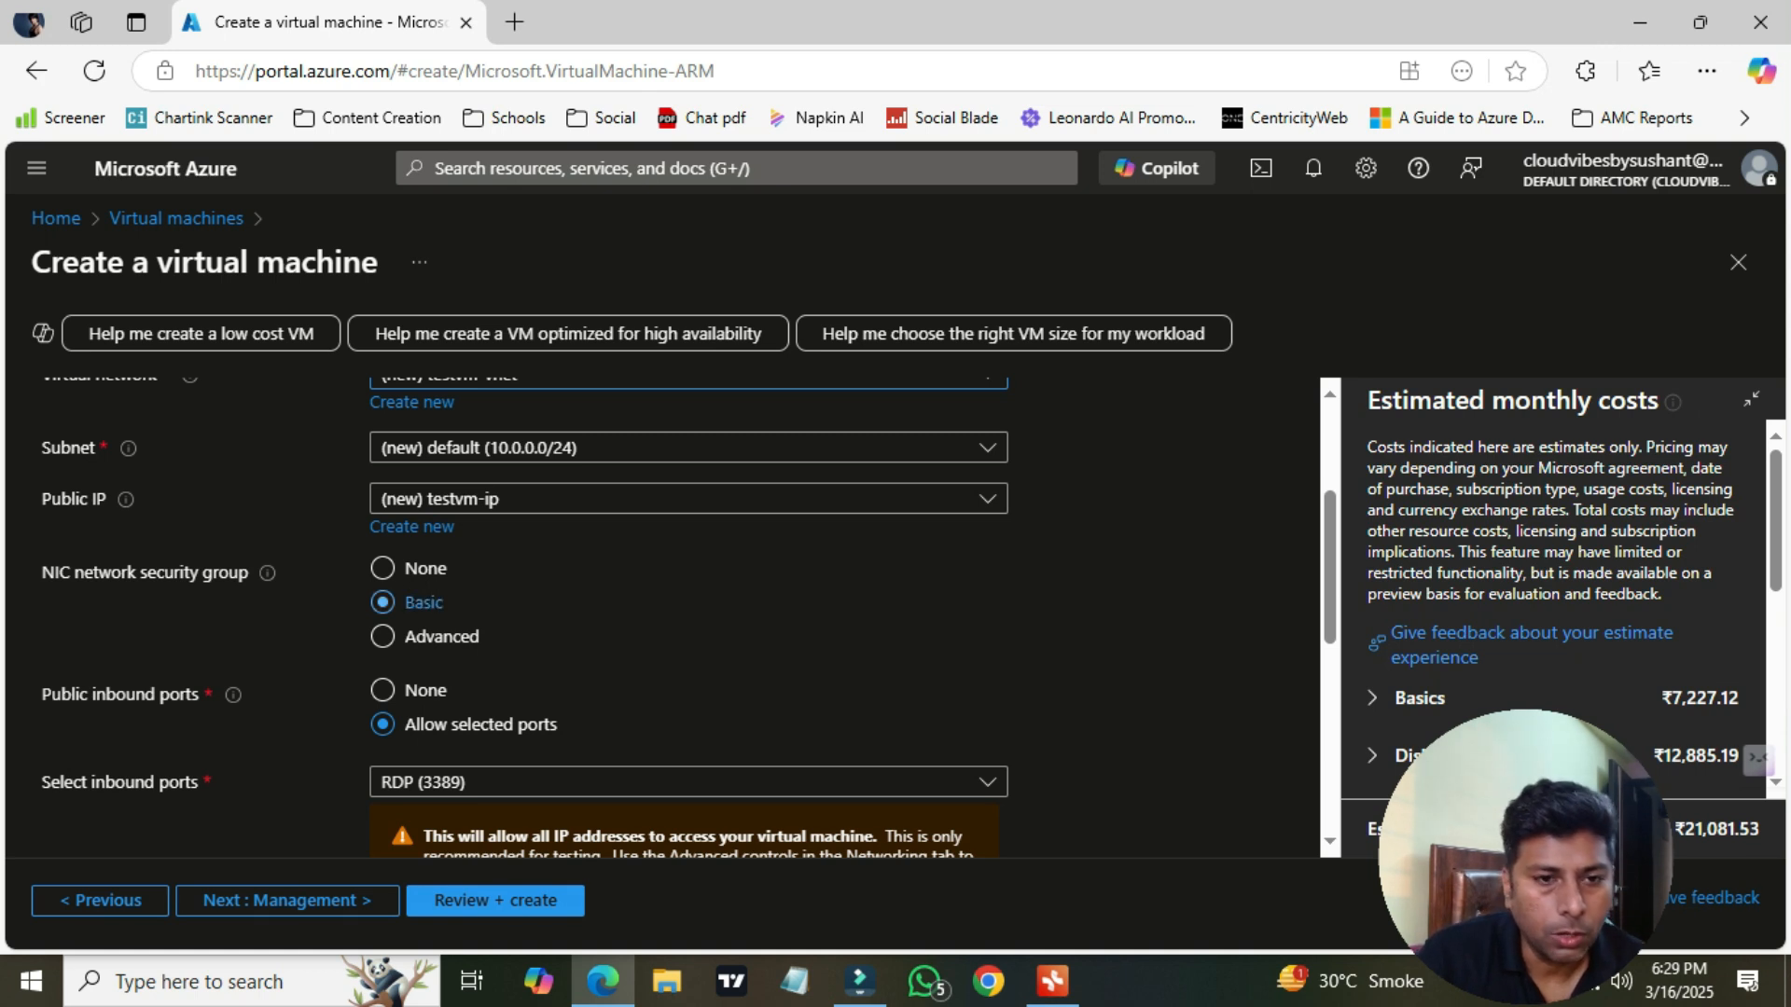
scroll(689, 615, "down", 1)
scroll(689, 616, "down", 1)
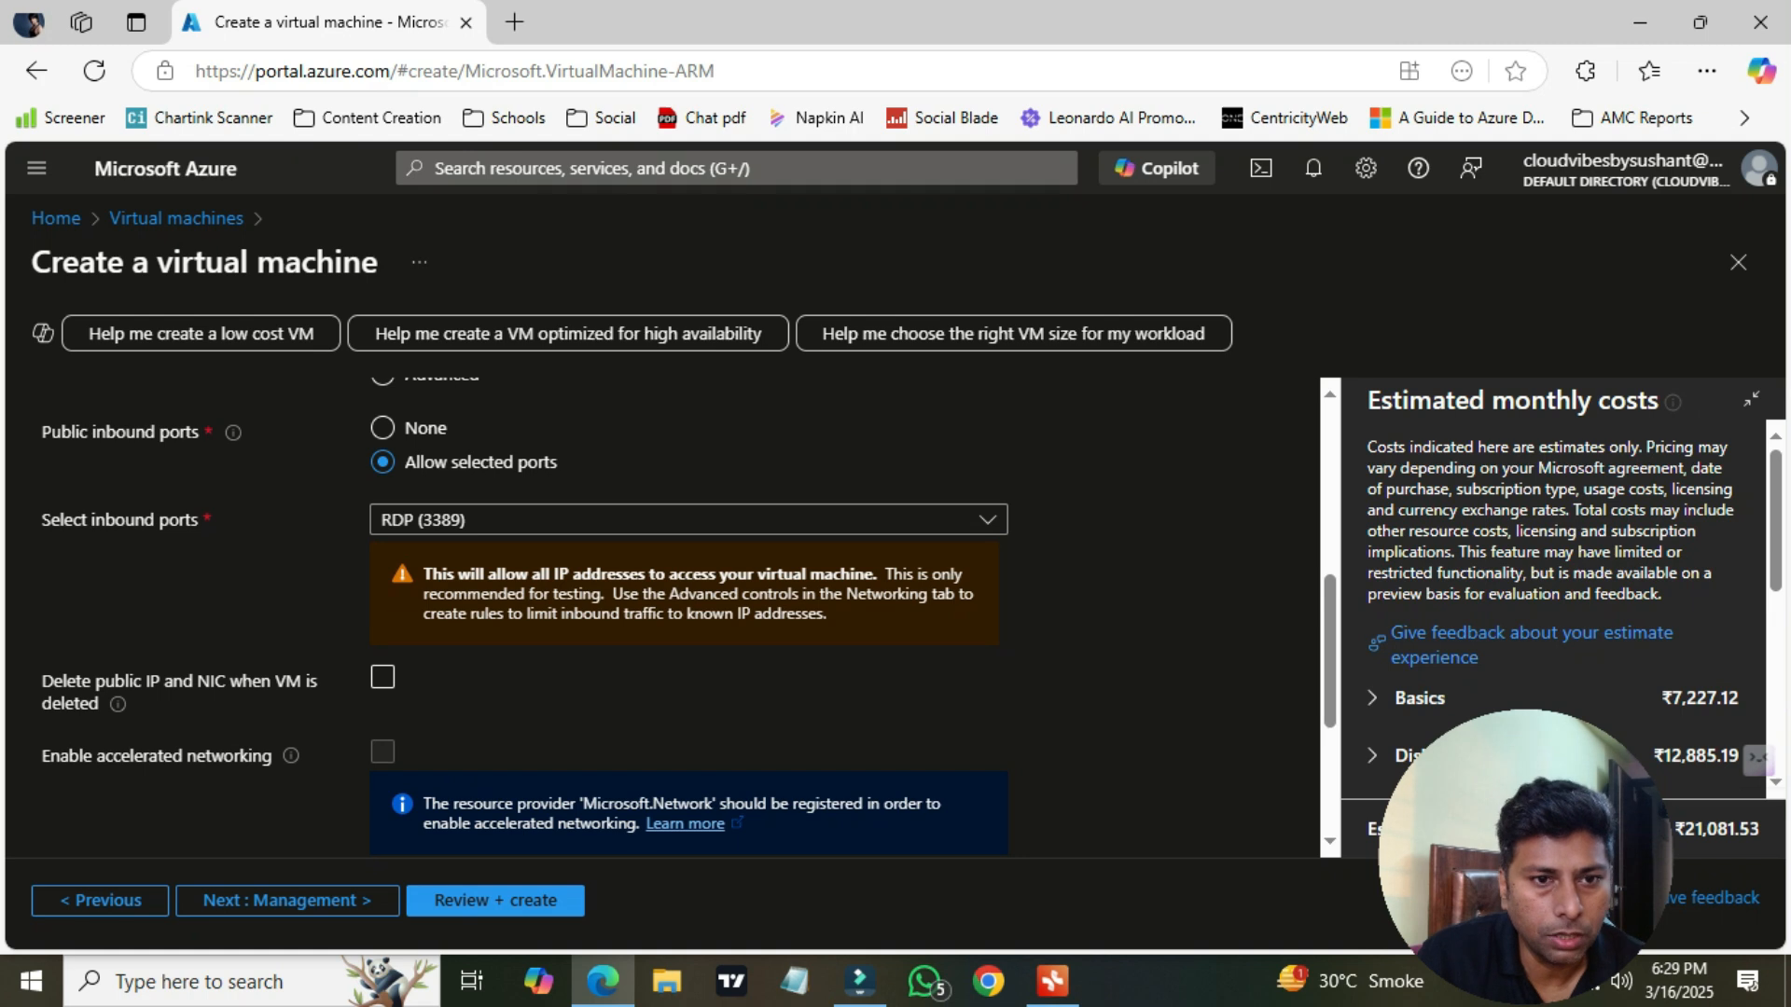
scroll(688, 615, "down", 2)
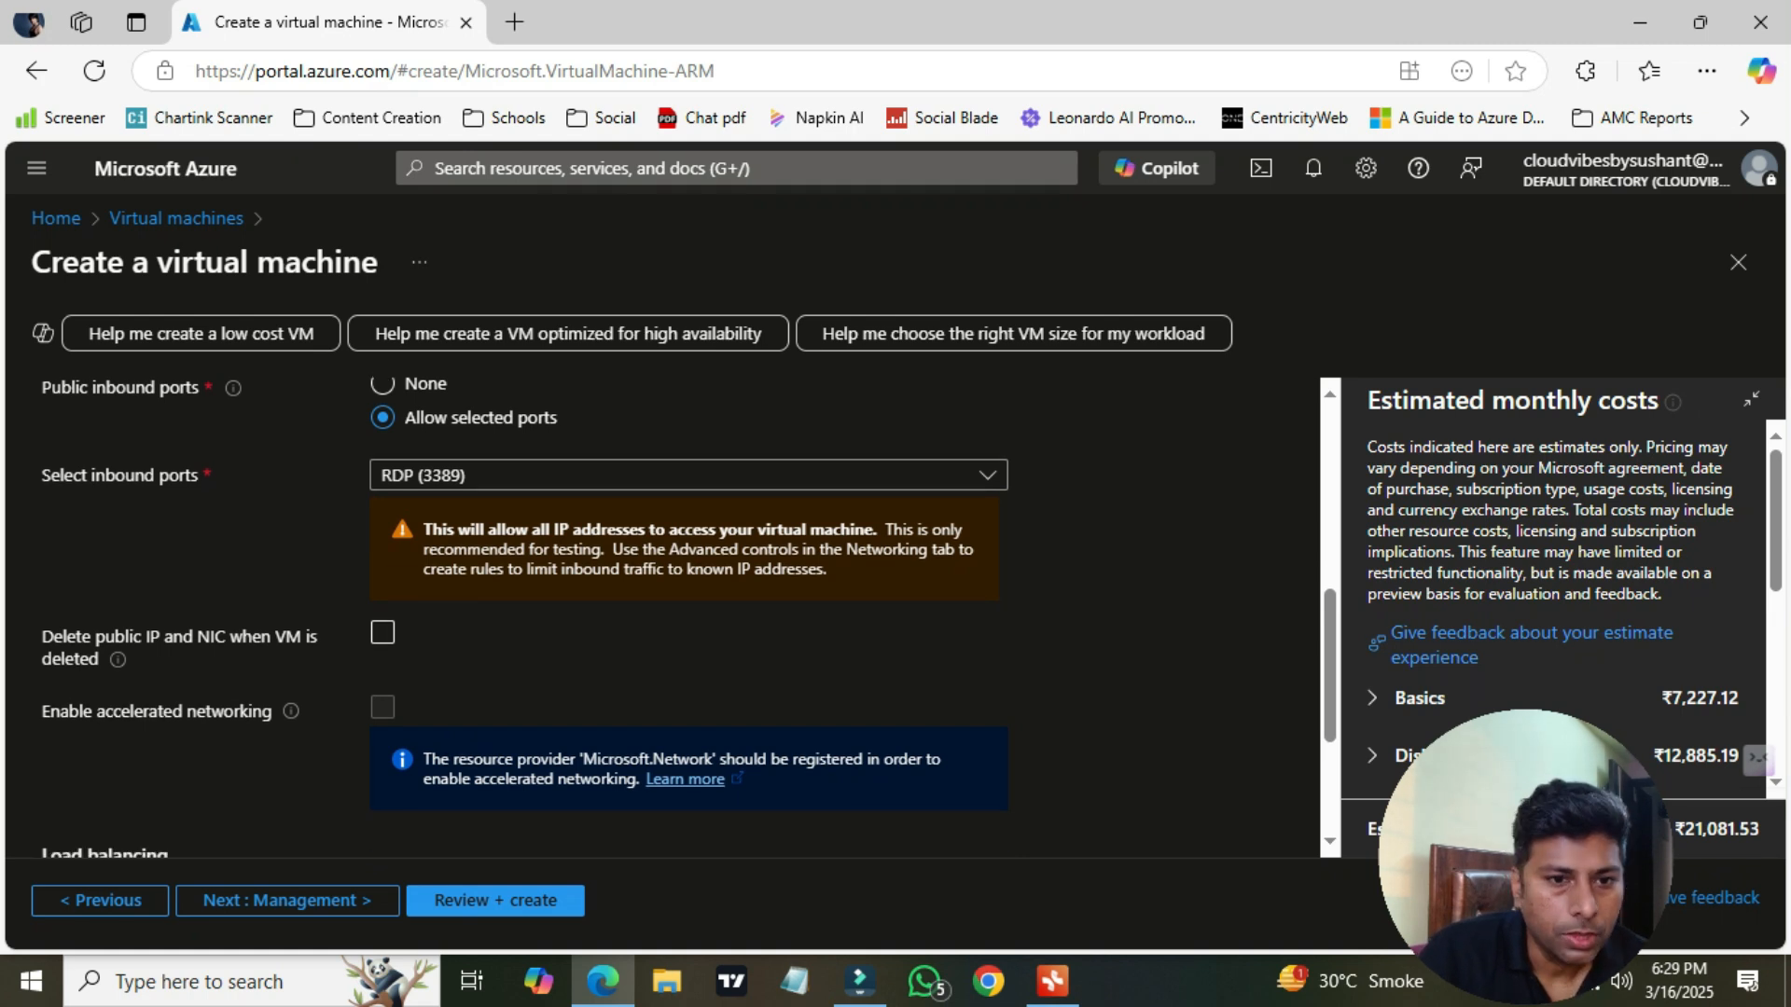
scroll(688, 616, "down", 1)
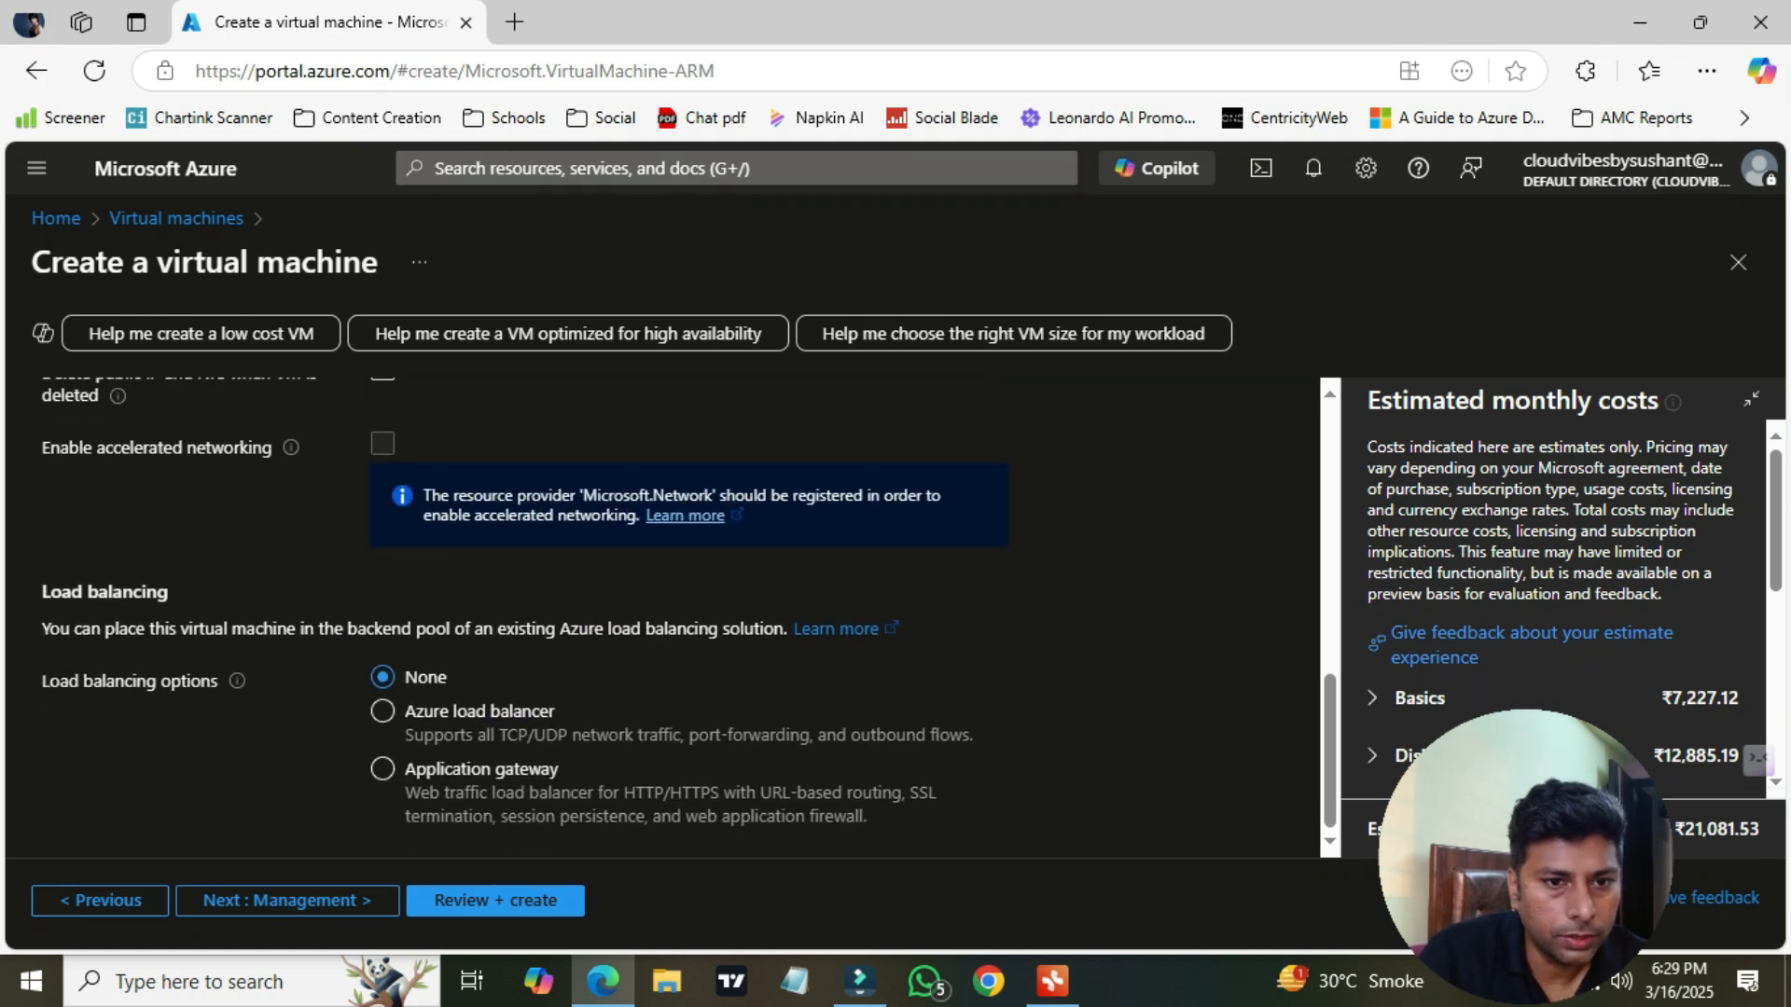